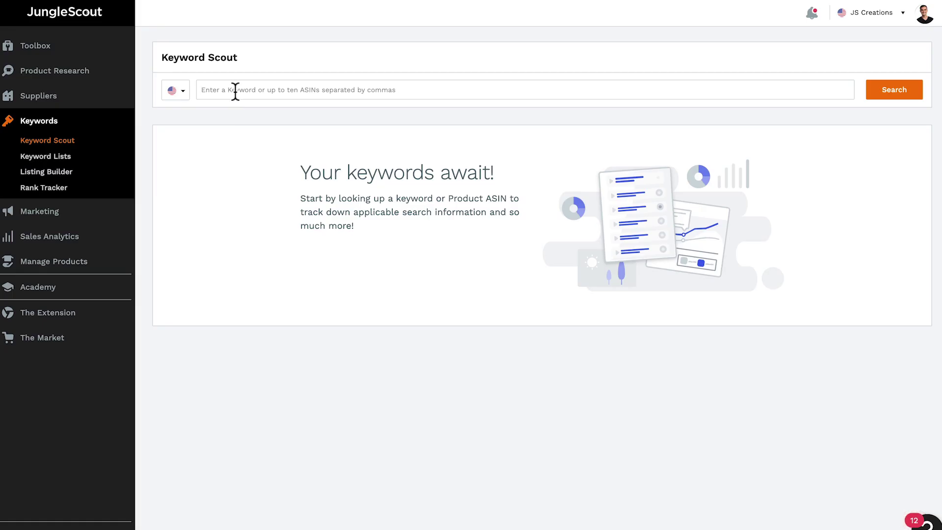
Look up ASIN B00X22L0AC in Keyword Scout and browse its keyword results
{"action": "type", "text": "B00X22L0AC"}
{"action": "key", "text": "Return"}
{"action": "scroll", "coordinate": [931, 241], "scroll_direction": "down", "scroll_amount": 3}
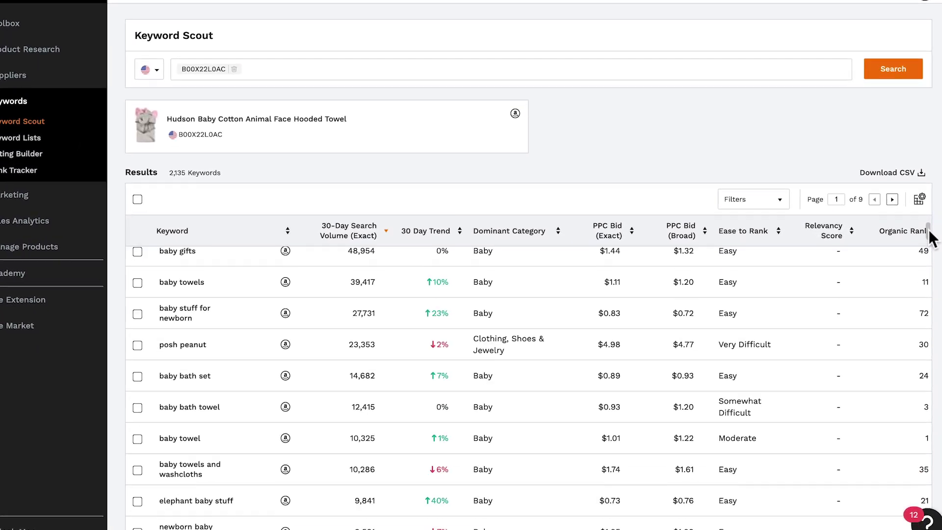
{"action": "scroll", "coordinate": [929, 233], "scroll_direction": "down", "scroll_amount": 8}
{"action": "scroll", "coordinate": [930, 232], "scroll_direction": "down", "scroll_amount": 8}
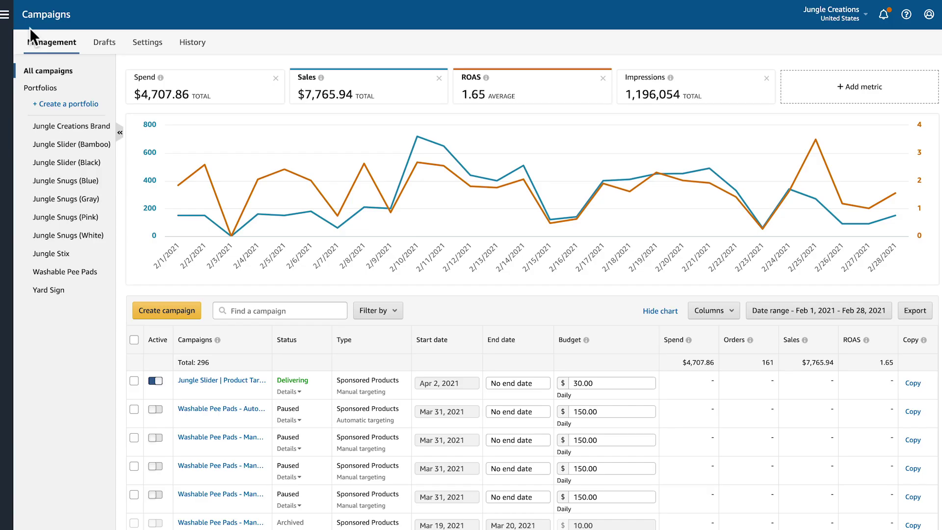
In the Amazon advertising console, go to the Reports page and start creating a new report
{"action": "left_click", "coordinate": [8, 25]}
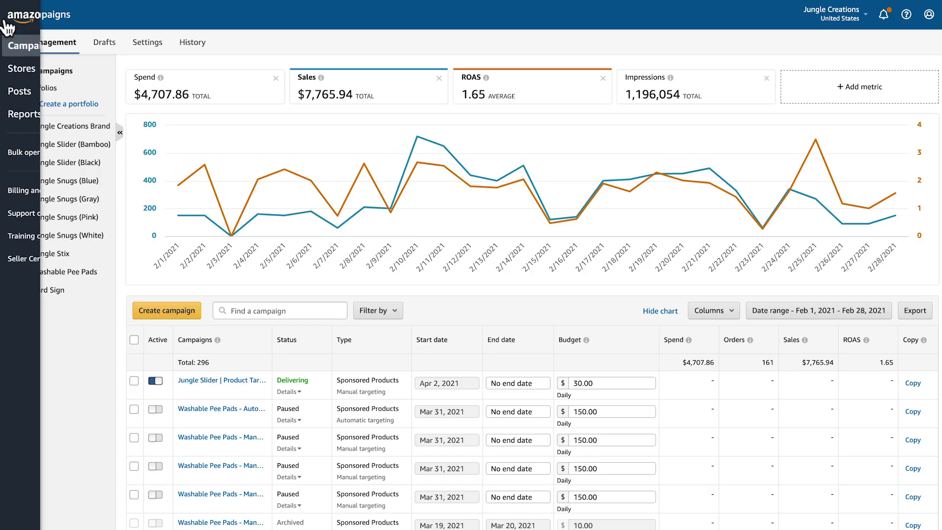
{"action": "left_click", "coordinate": [27, 115]}
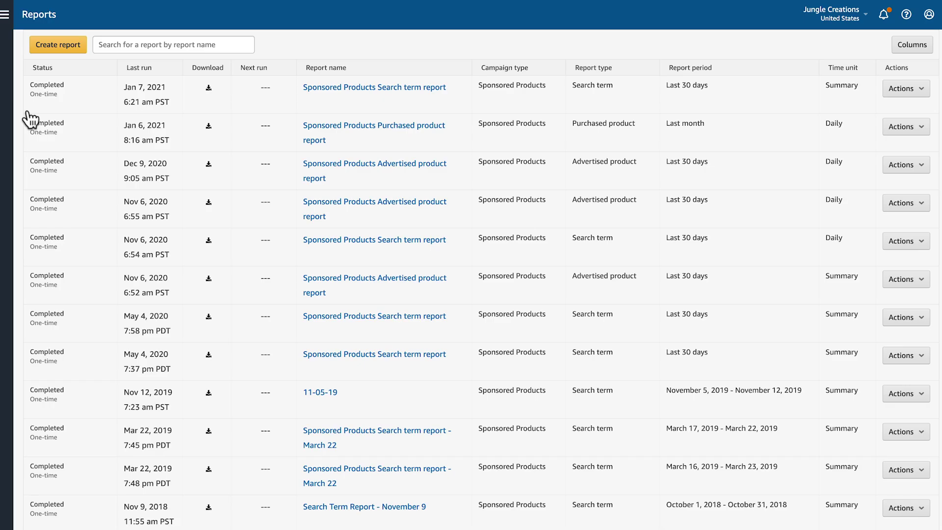
{"action": "left_click", "coordinate": [54, 46]}
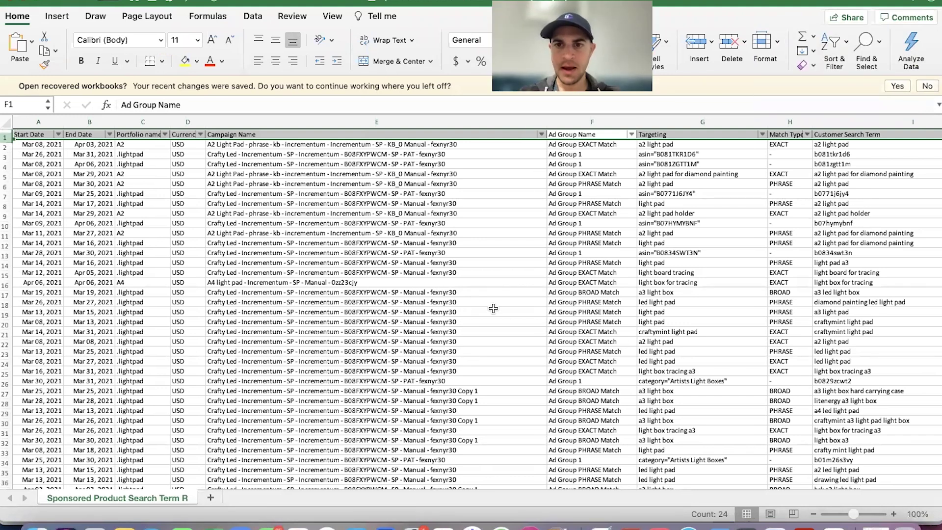
In the Excel search term report, sort the rows by Spend in descending order
{"action": "scroll", "coordinate": [493, 308], "scroll_direction": "right", "scroll_amount": 10}
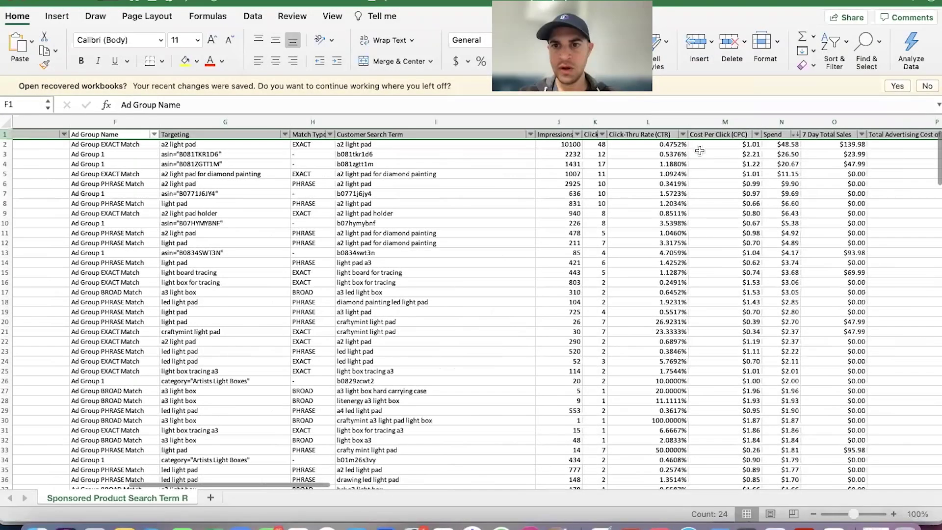
{"action": "scroll", "coordinate": [685, 142], "scroll_direction": "right", "scroll_amount": 3}
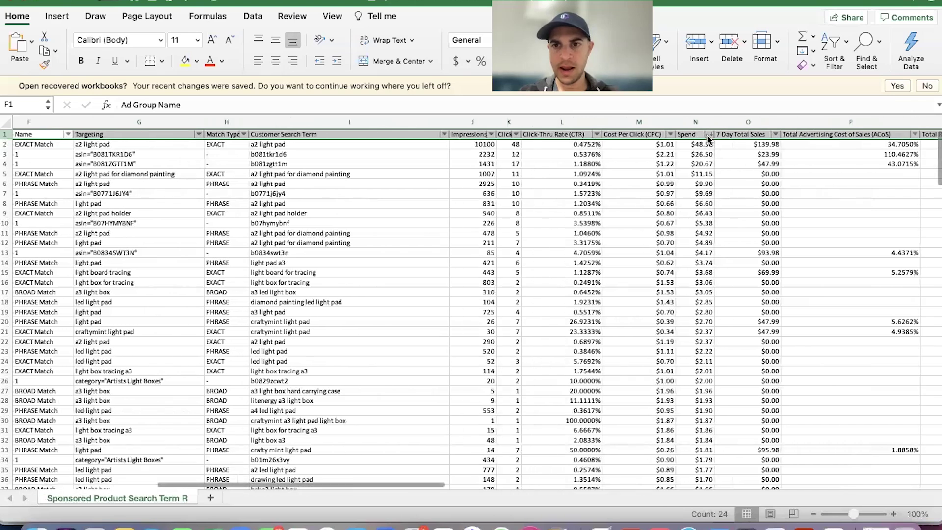
{"action": "left_click", "coordinate": [709, 134]}
{"action": "left_click", "coordinate": [841, 177]}
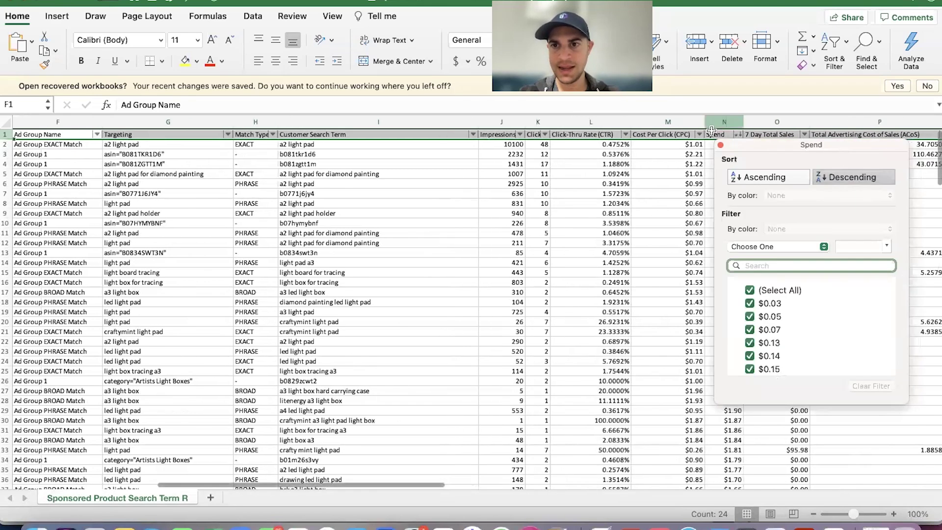
{"action": "left_click", "coordinate": [720, 145]}
Compare Spend with Total Advertising Cost of Sales (ACoS) for the two highest-spending search terms in rows 2 and 3
{"action": "scroll", "coordinate": [783, 141], "scroll_direction": "right", "scroll_amount": 5}
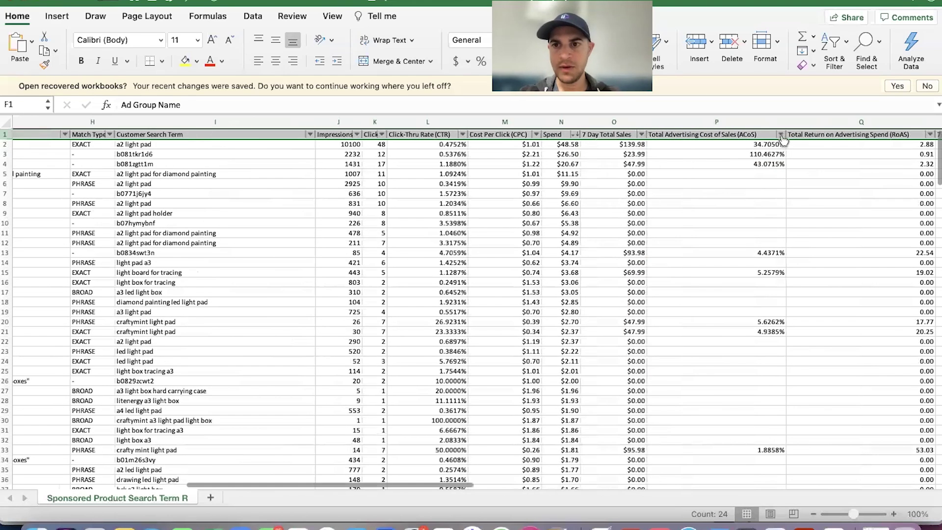
{"action": "scroll", "coordinate": [627, 189], "scroll_direction": "left", "scroll_amount": 2}
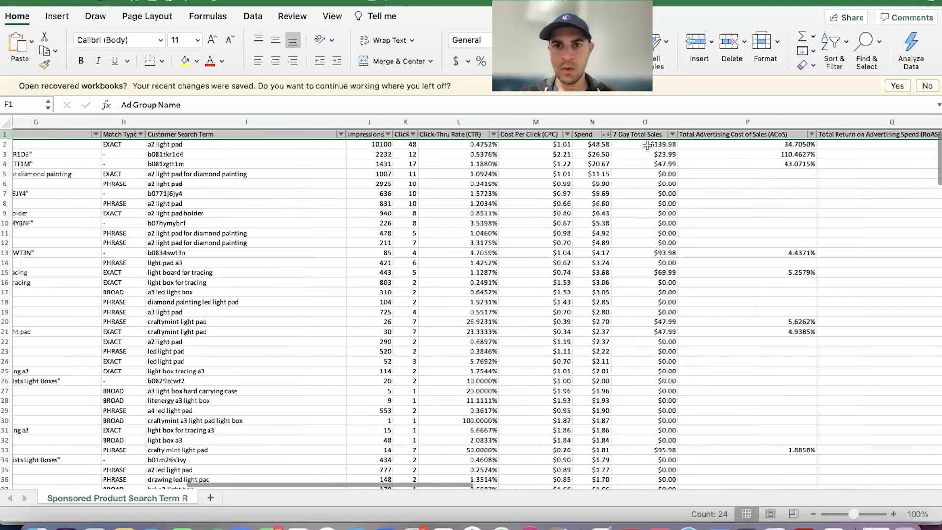
{"action": "left_click", "coordinate": [591, 144]}
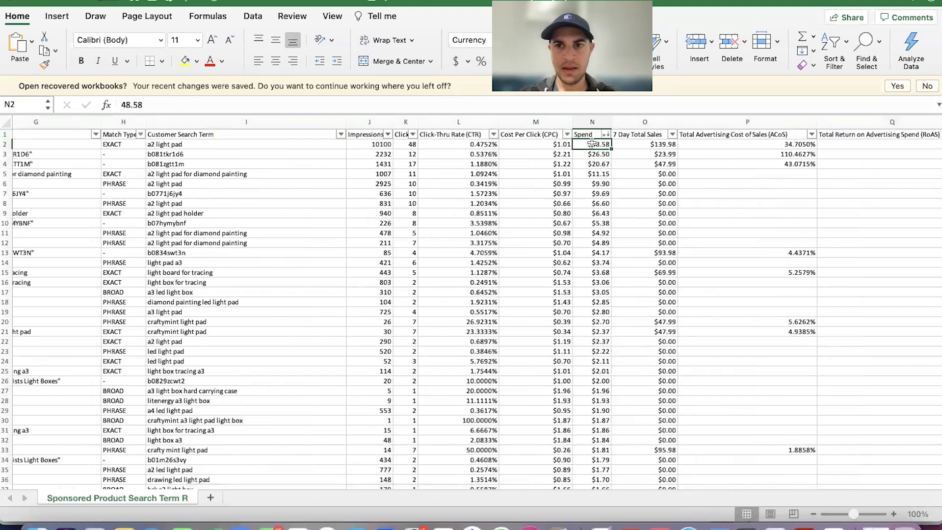
{"action": "left_click", "coordinate": [761, 144]}
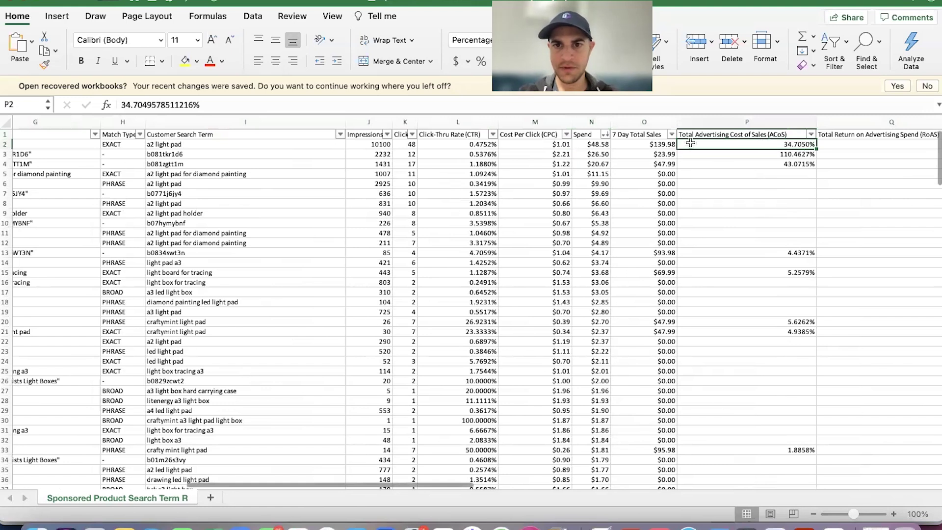
{"action": "left_click", "coordinate": [607, 154]}
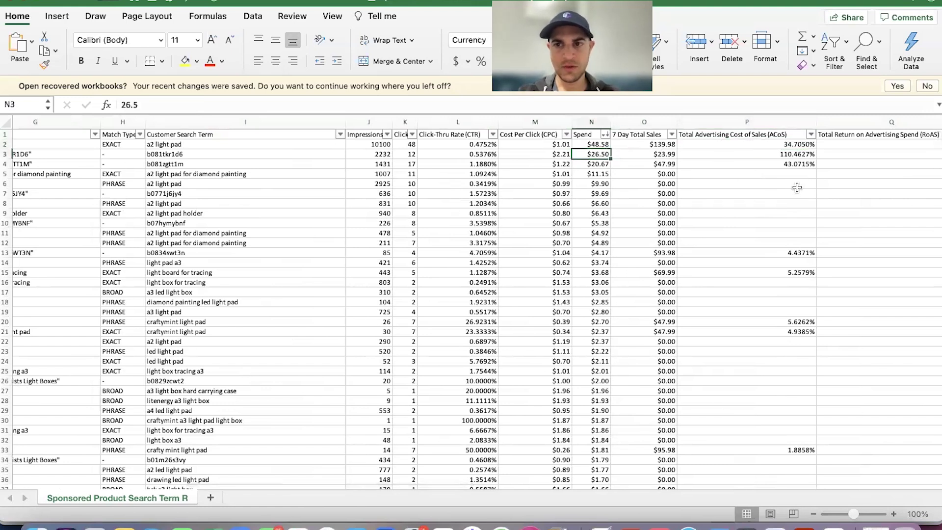
{"action": "left_click", "coordinate": [788, 156]}
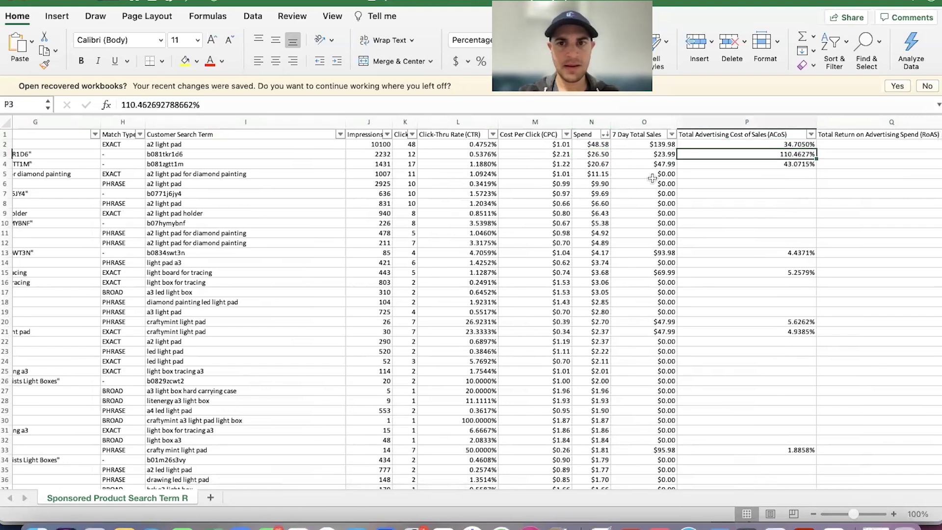
Check the customer search term, match type and targeting entry in row 3
{"action": "scroll", "coordinate": [520, 186], "scroll_direction": "left", "scroll_amount": 5}
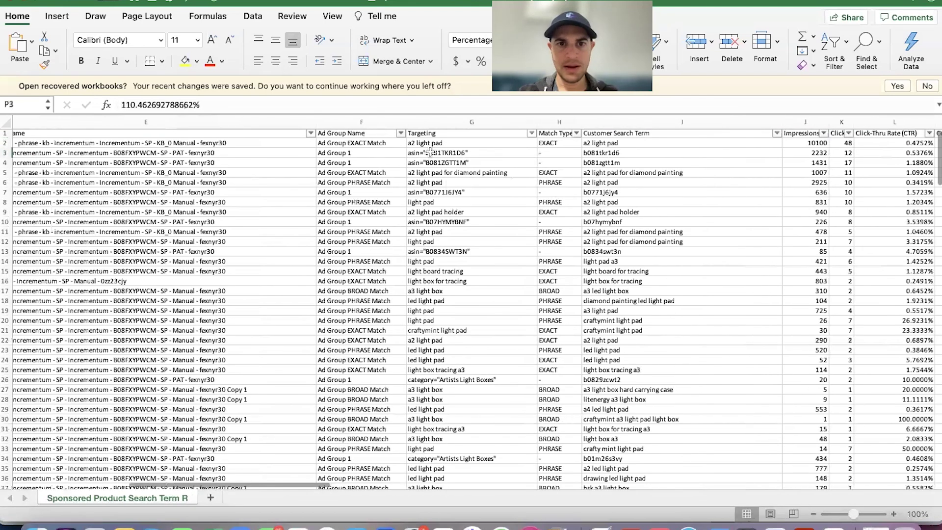
{"action": "left_click", "coordinate": [640, 154]}
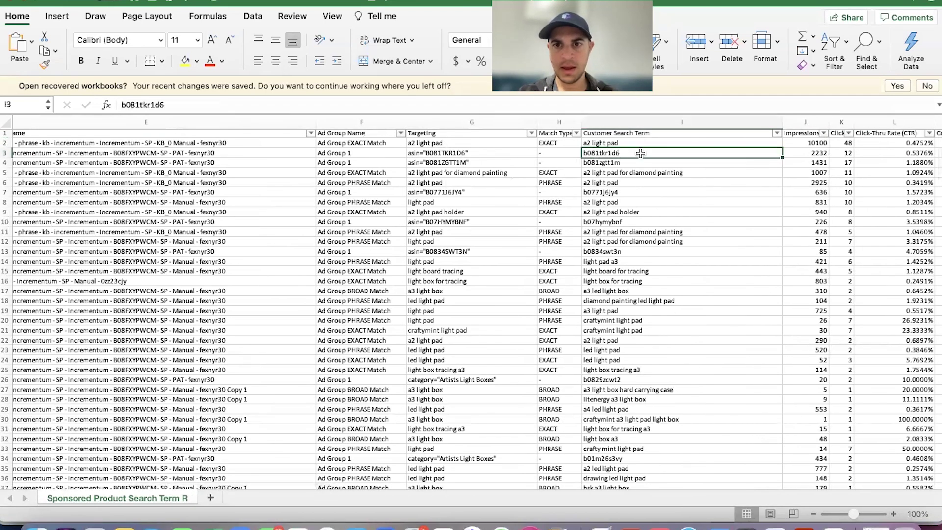
{"action": "left_click", "coordinate": [556, 154]}
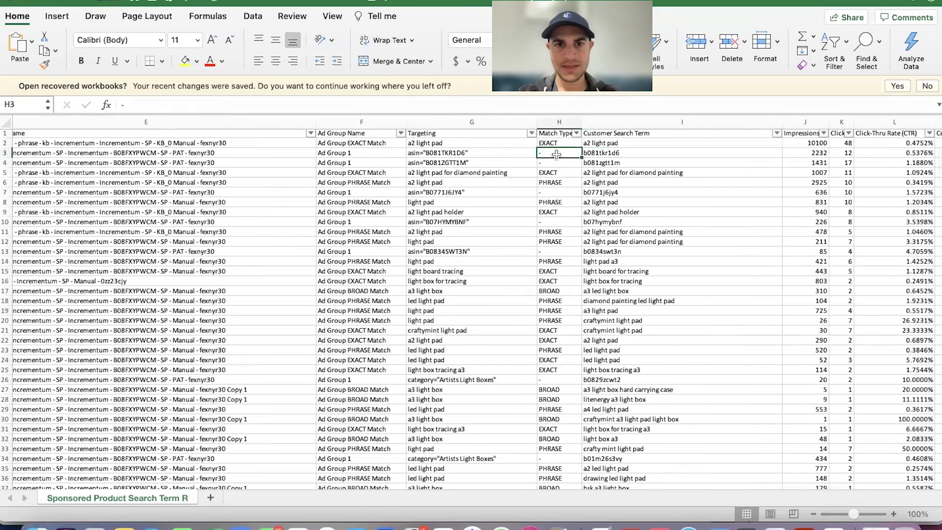
{"action": "left_click", "coordinate": [436, 153]}
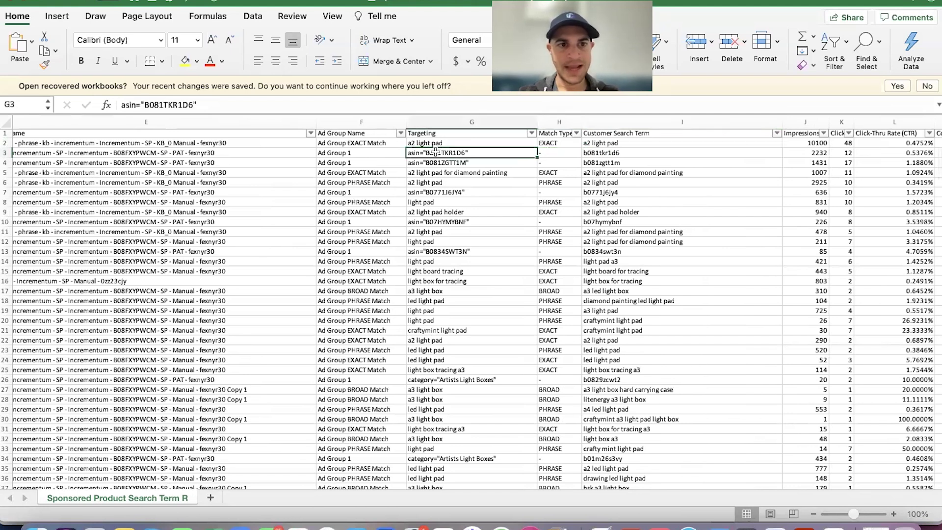
Check the cost per click and click-through rate in row 3, and review the click-through rates further down the report
{"action": "scroll", "coordinate": [576, 182], "scroll_direction": "right", "scroll_amount": 10}
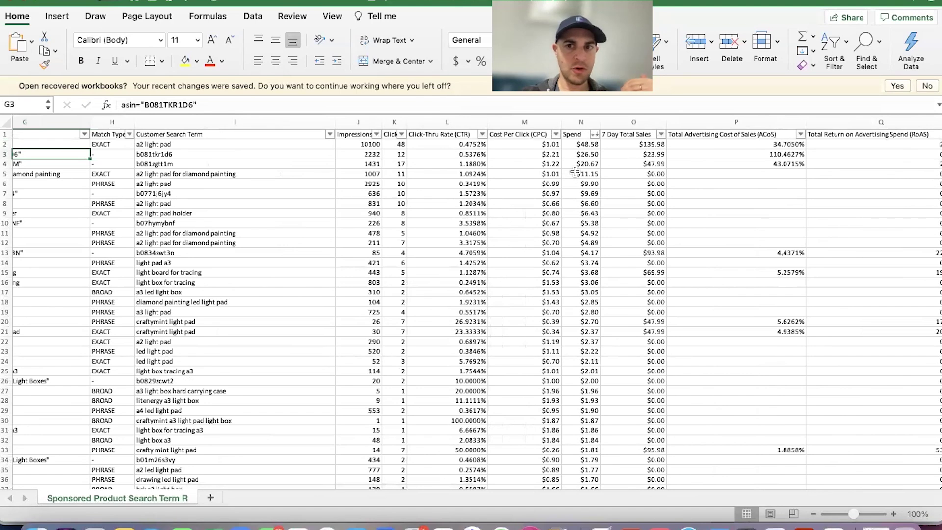
{"action": "left_click", "coordinate": [554, 156]}
{"action": "left_click", "coordinate": [463, 155]}
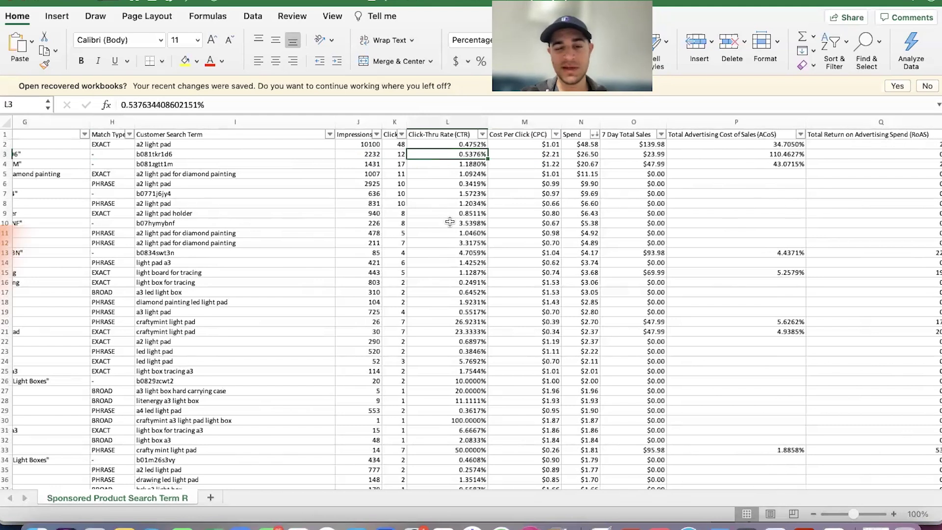
{"action": "scroll", "coordinate": [449, 221], "scroll_direction": "down", "scroll_amount": 1}
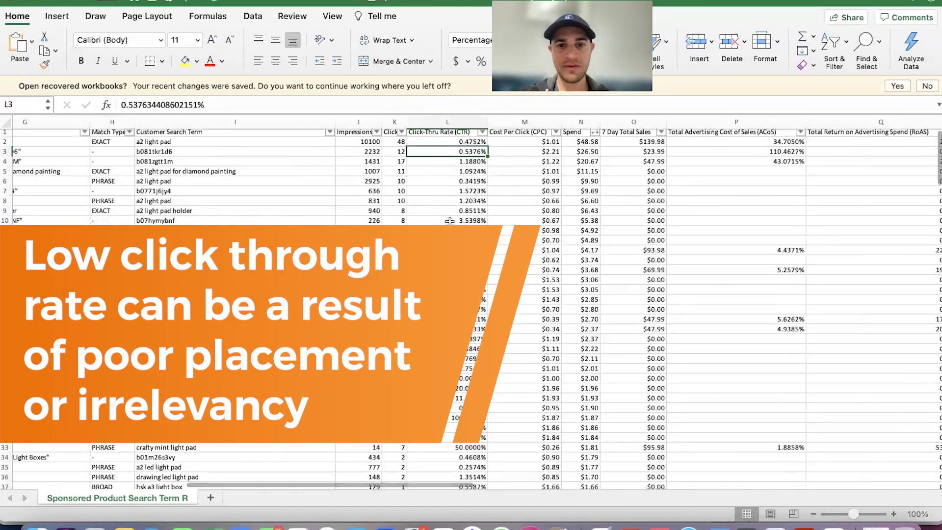
{"action": "scroll", "coordinate": [449, 221], "scroll_direction": "down", "scroll_amount": 1}
{"action": "scroll", "coordinate": [450, 221], "scroll_direction": "down", "scroll_amount": 9}
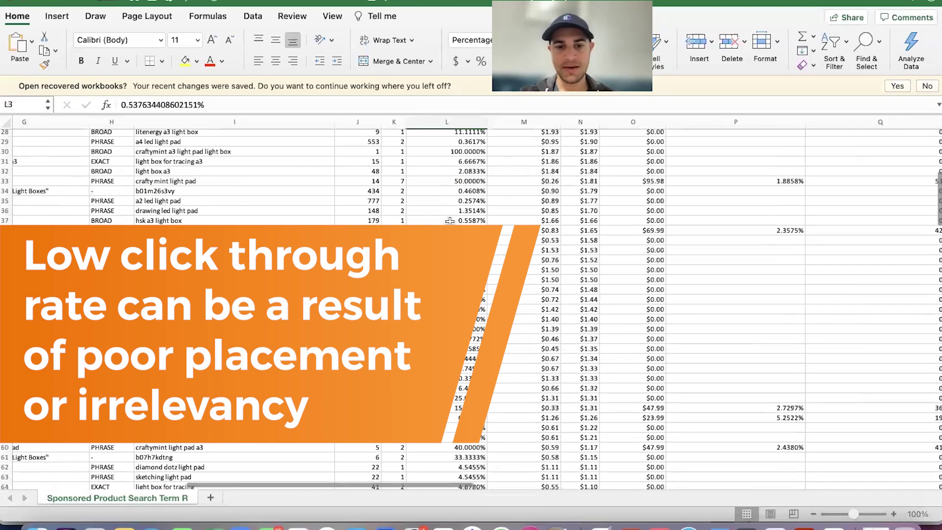
{"action": "scroll", "coordinate": [449, 221], "scroll_direction": "up", "scroll_amount": 9}
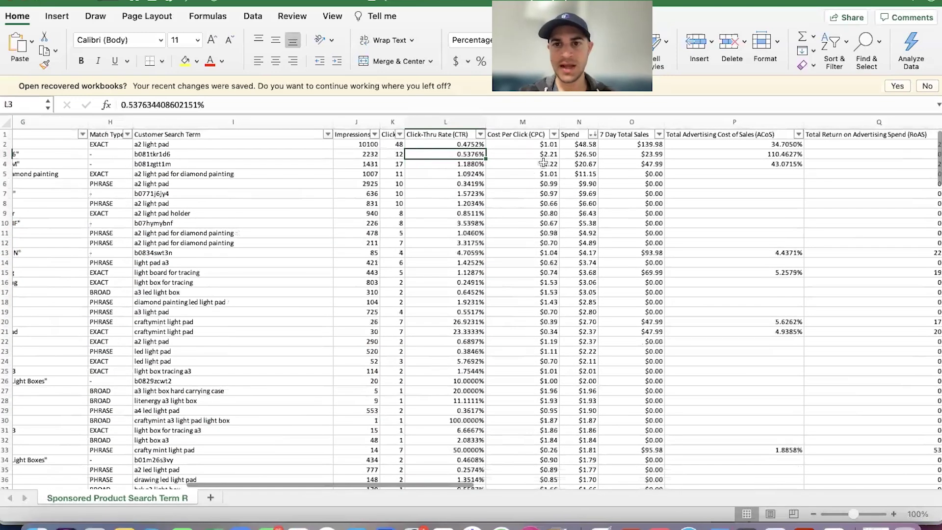
Filter the Total Advertising Cost of Sales (ACoS) column to show only blanks and 110.4627%
{"action": "scroll", "coordinate": [543, 163], "scroll_direction": "right", "scroll_amount": 3}
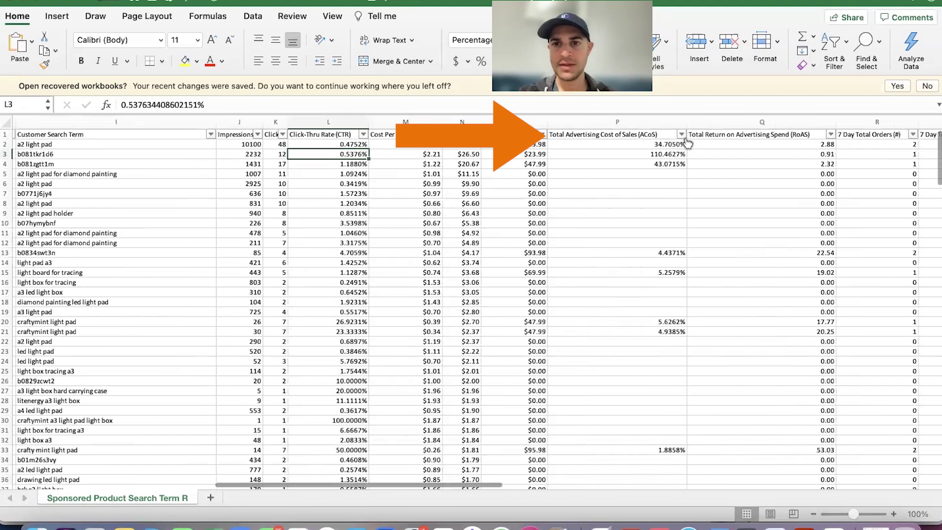
{"action": "left_click", "coordinate": [681, 134]}
{"action": "scroll", "coordinate": [724, 332], "scroll_direction": "down", "scroll_amount": 5}
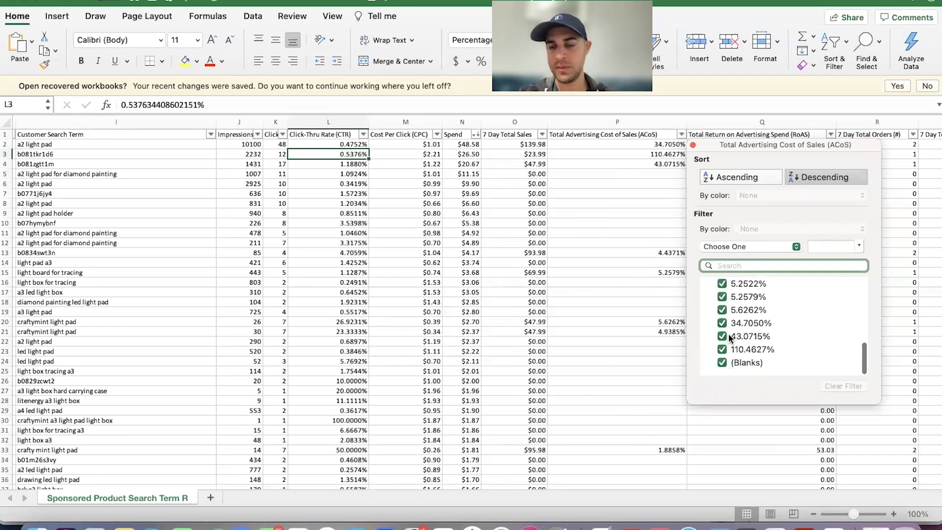
{"action": "scroll", "coordinate": [726, 338], "scroll_direction": "up", "scroll_amount": 5}
{"action": "left_click", "coordinate": [721, 290]}
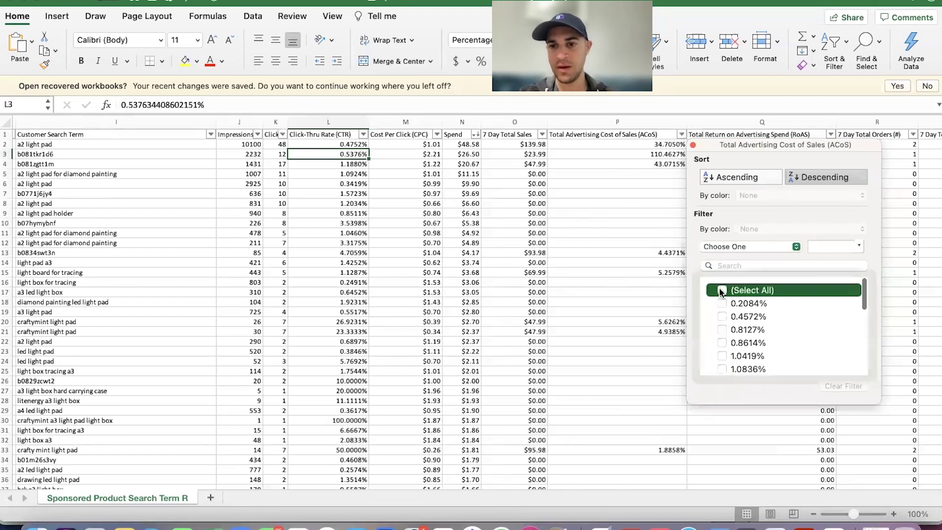
{"action": "scroll", "coordinate": [726, 333], "scroll_direction": "down", "scroll_amount": 5}
{"action": "left_click", "coordinate": [722, 363]}
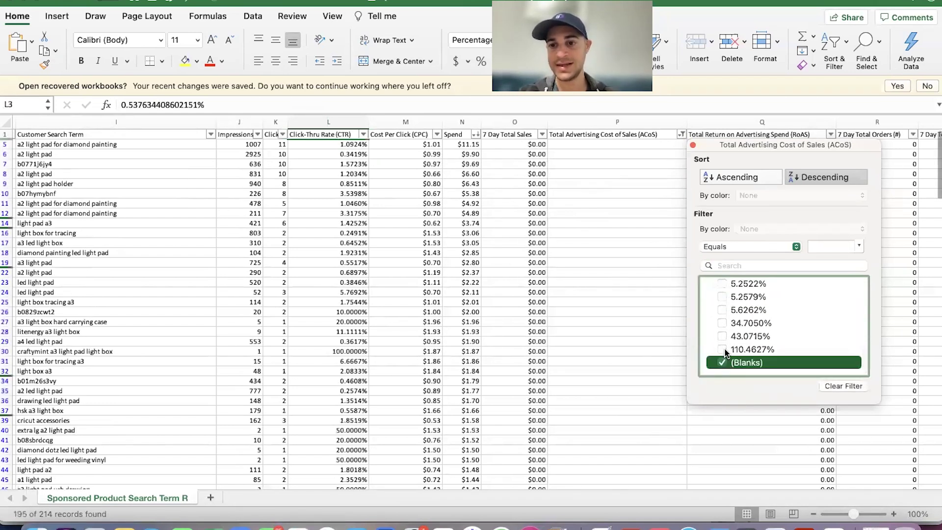
{"action": "left_click", "coordinate": [723, 349]}
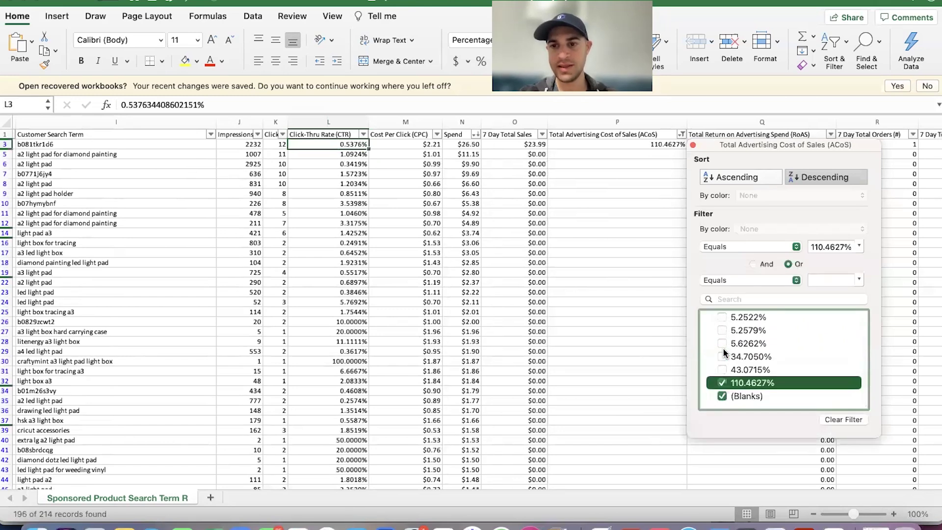
Examine the Targeting and Customer Search Term columns for the filtered rows
{"action": "scroll", "coordinate": [437, 204], "scroll_direction": "left", "scroll_amount": 10}
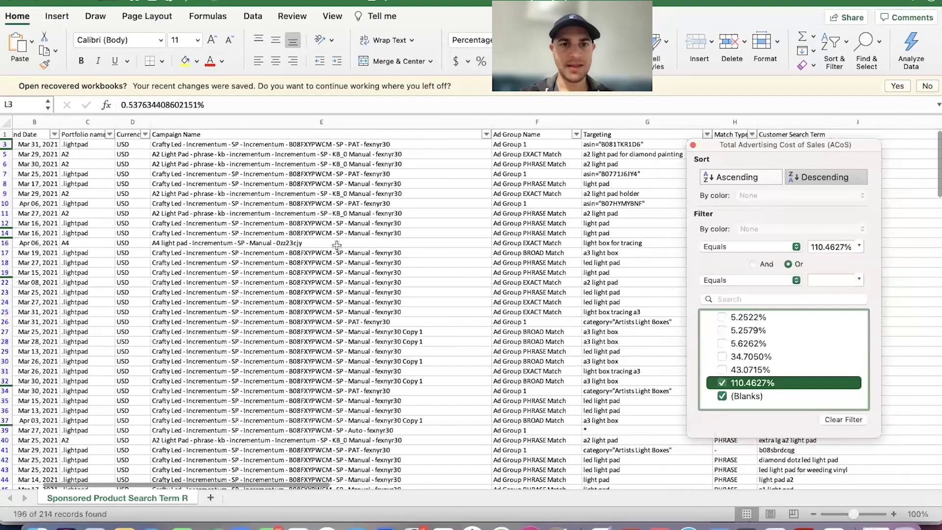
{"action": "scroll", "coordinate": [437, 203], "scroll_direction": "right", "scroll_amount": 2}
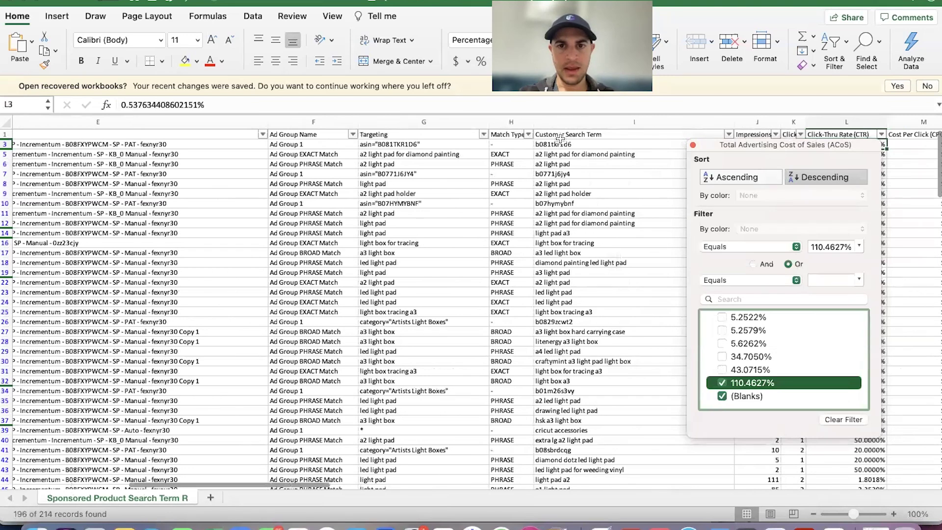
{"action": "left_click", "coordinate": [410, 134]}
{"action": "left_click", "coordinate": [407, 136]}
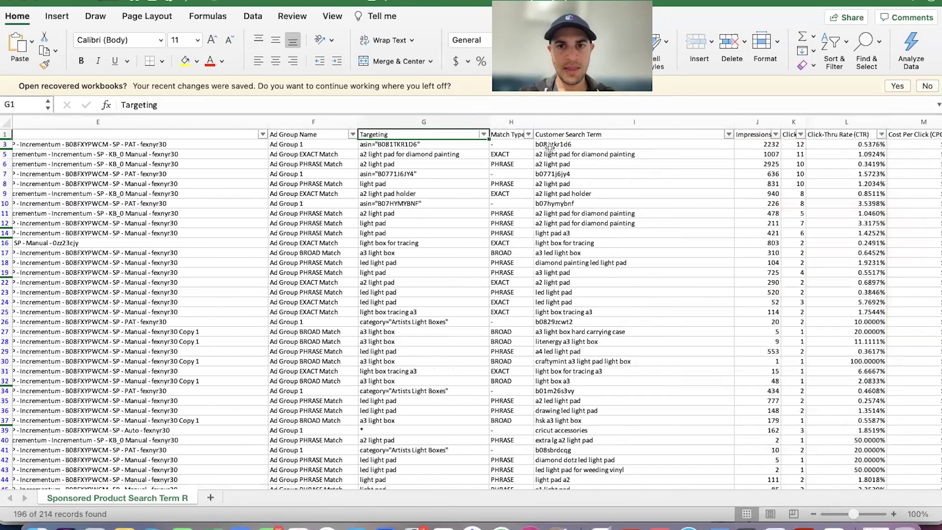
{"action": "left_click", "coordinate": [569, 135]}
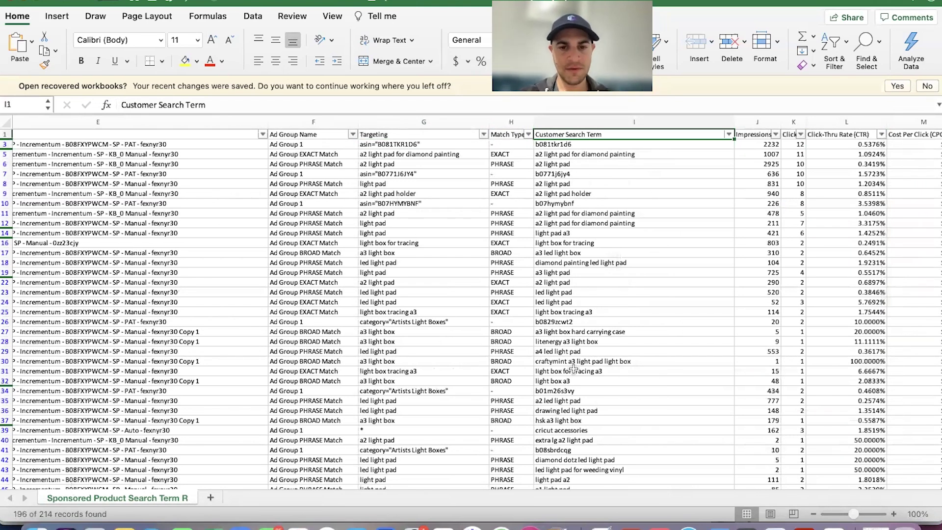
View the campaigns listed in the Campaign Name column's filter options
{"action": "scroll", "coordinate": [499, 385], "scroll_direction": "left", "scroll_amount": 10}
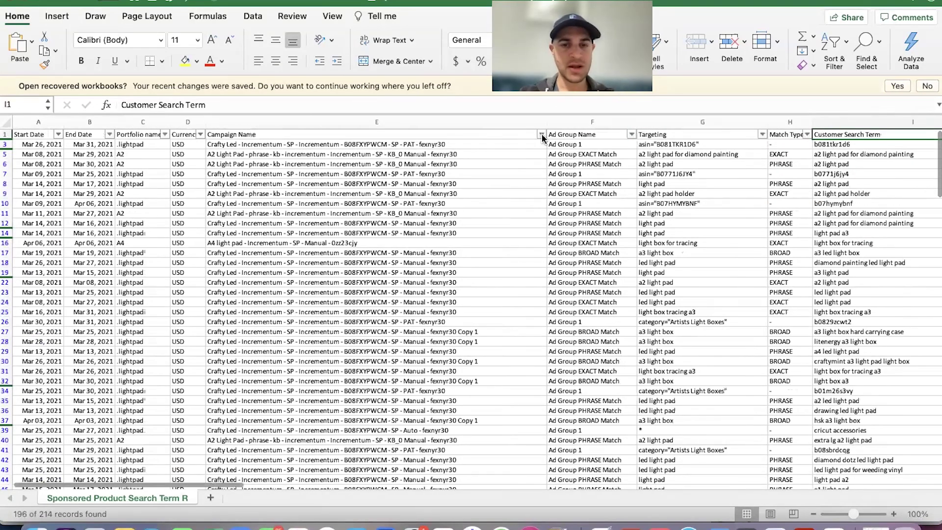
{"action": "left_click", "coordinate": [541, 135]}
{"action": "scroll", "coordinate": [582, 329], "scroll_direction": "up", "scroll_amount": 3}
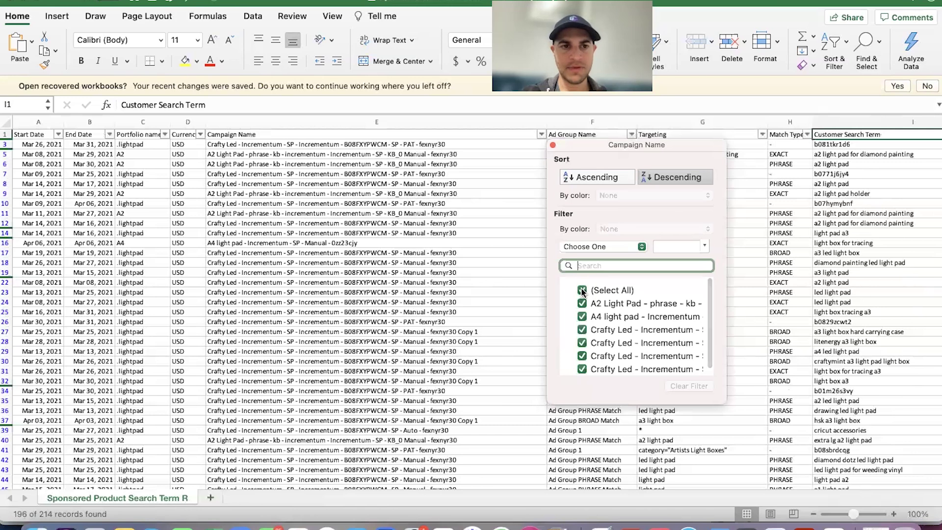
{"action": "left_click", "coordinate": [553, 145]}
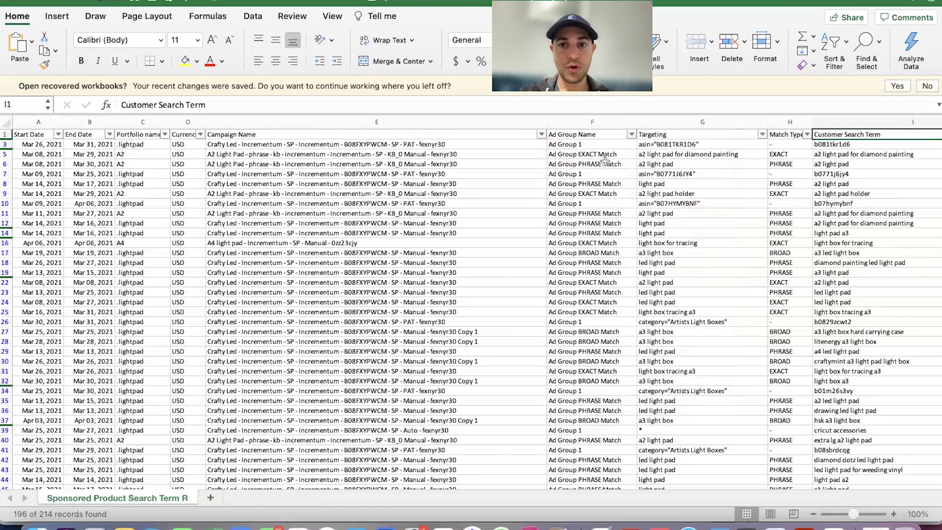
Filter the Portfolio name column to show only A4, and look over the remaining campaign and search term rows
{"action": "scroll", "coordinate": [670, 170], "scroll_direction": "right", "scroll_amount": 3}
{"action": "scroll", "coordinate": [670, 171], "scroll_direction": "left", "scroll_amount": 3}
{"action": "scroll", "coordinate": [670, 170], "scroll_direction": "right", "scroll_amount": 1}
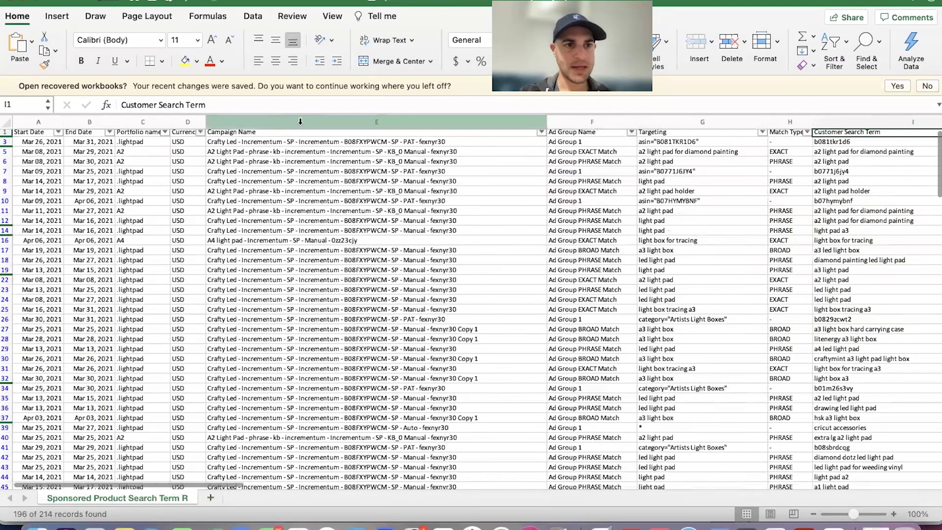
{"action": "left_click", "coordinate": [165, 133]}
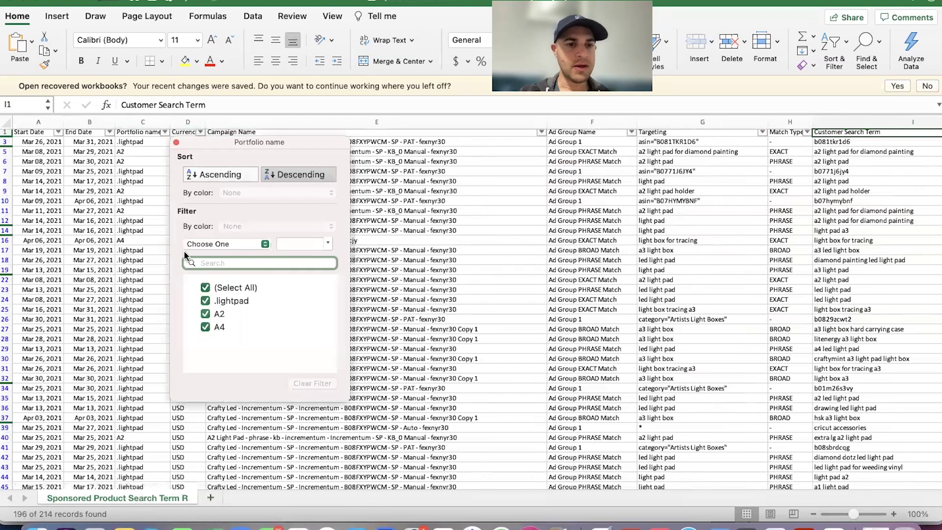
{"action": "left_click", "coordinate": [205, 288]}
{"action": "left_click", "coordinate": [205, 327]}
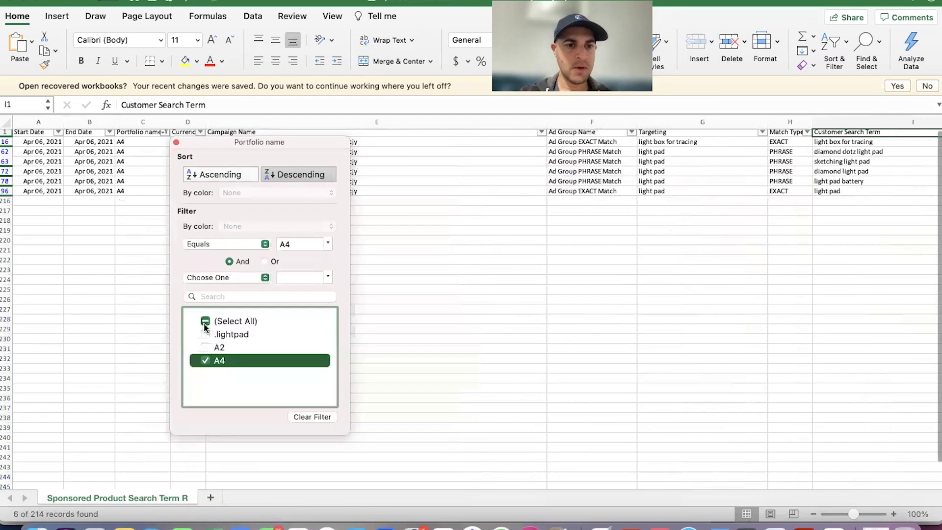
{"action": "left_click", "coordinate": [176, 142]}
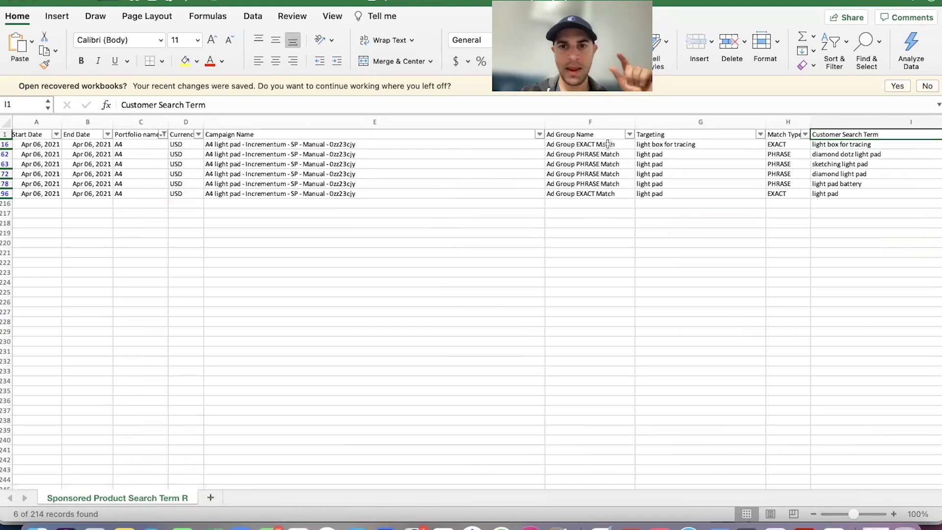
{"action": "scroll", "coordinate": [608, 227], "scroll_direction": "right", "scroll_amount": 1}
{"action": "scroll", "coordinate": [607, 227], "scroll_direction": "right", "scroll_amount": 5}
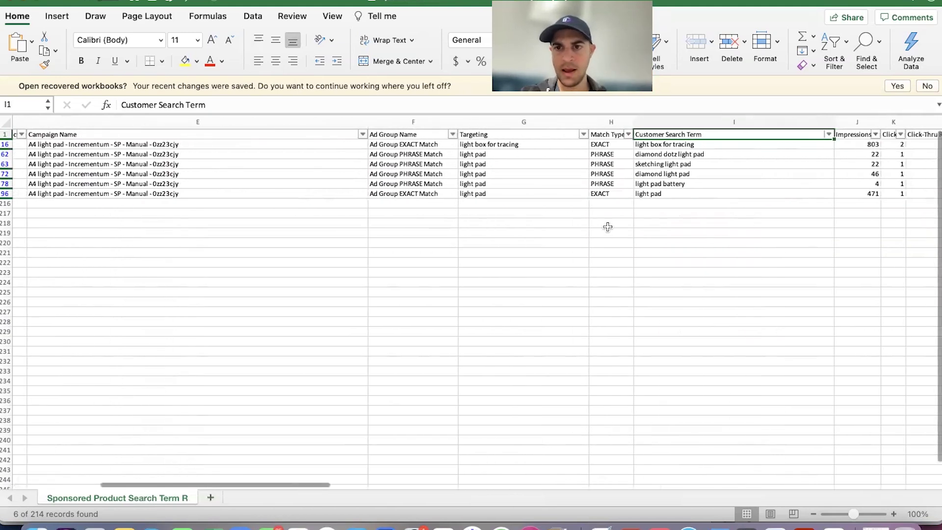
{"action": "scroll", "coordinate": [605, 225], "scroll_direction": "left", "scroll_amount": 8}
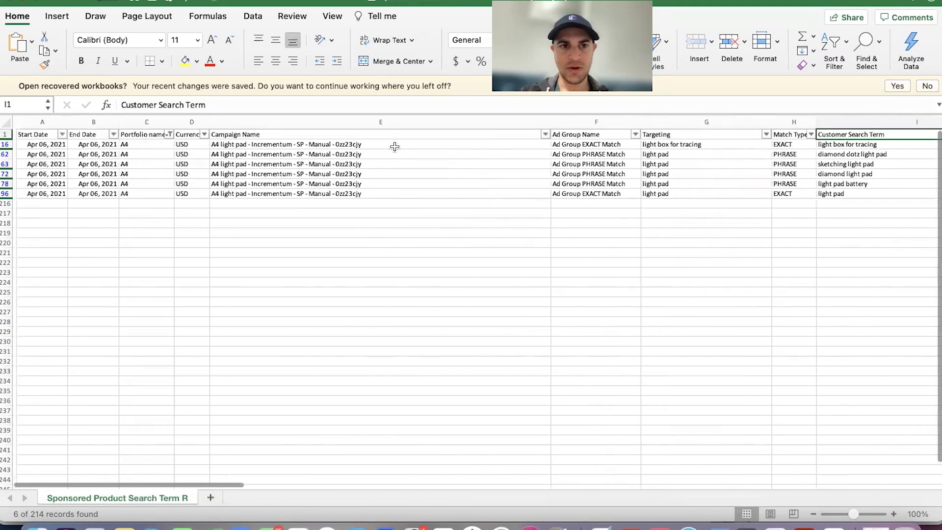
Reset the Portfolio name filter to include all portfolios
{"action": "left_click", "coordinate": [166, 134]}
{"action": "left_click", "coordinate": [205, 363]}
{"action": "left_click", "coordinate": [205, 325]}
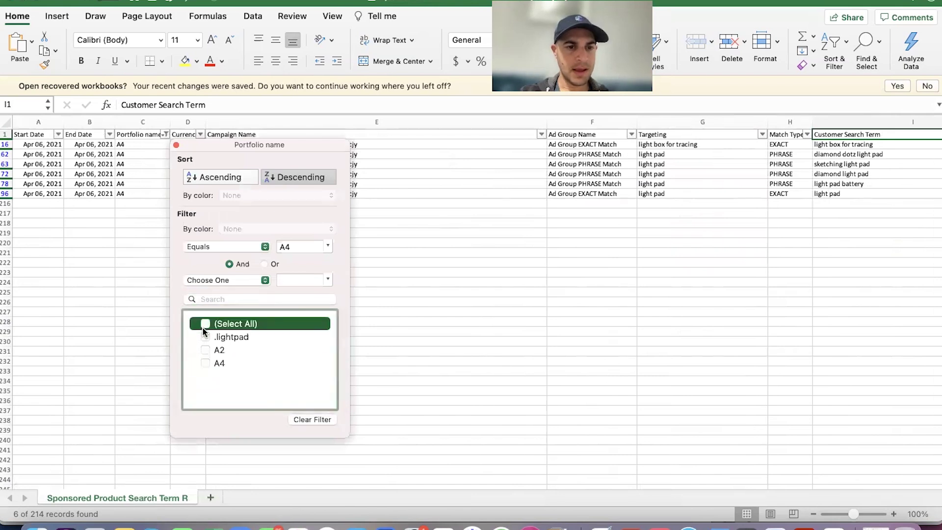
{"action": "left_click", "coordinate": [205, 324]}
{"action": "left_click", "coordinate": [176, 147]}
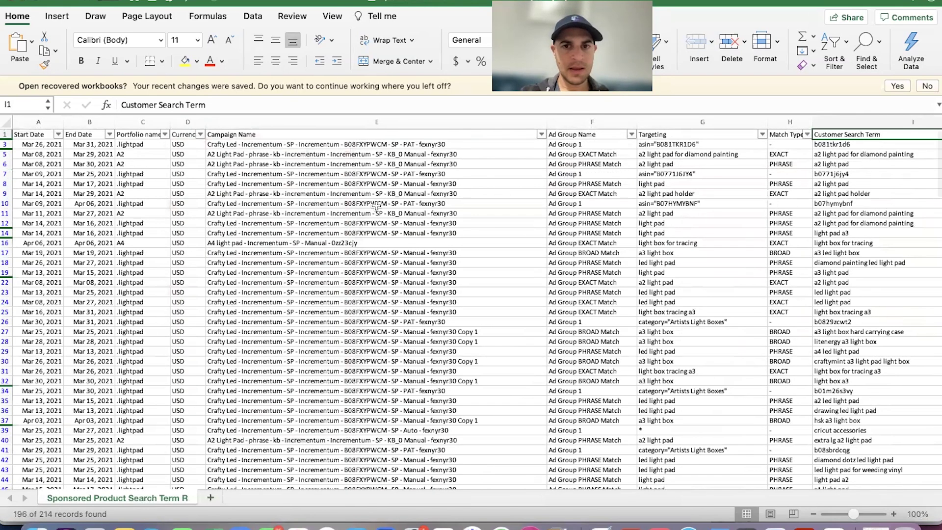
Filter the Campaign Name column to show only the A2 Light Pad phrase campaign
{"action": "left_click", "coordinate": [541, 135]}
{"action": "scroll", "coordinate": [613, 343], "scroll_direction": "down", "scroll_amount": 2}
{"action": "scroll", "coordinate": [589, 334], "scroll_direction": "up", "scroll_amount": 2}
{"action": "left_click", "coordinate": [581, 290]}
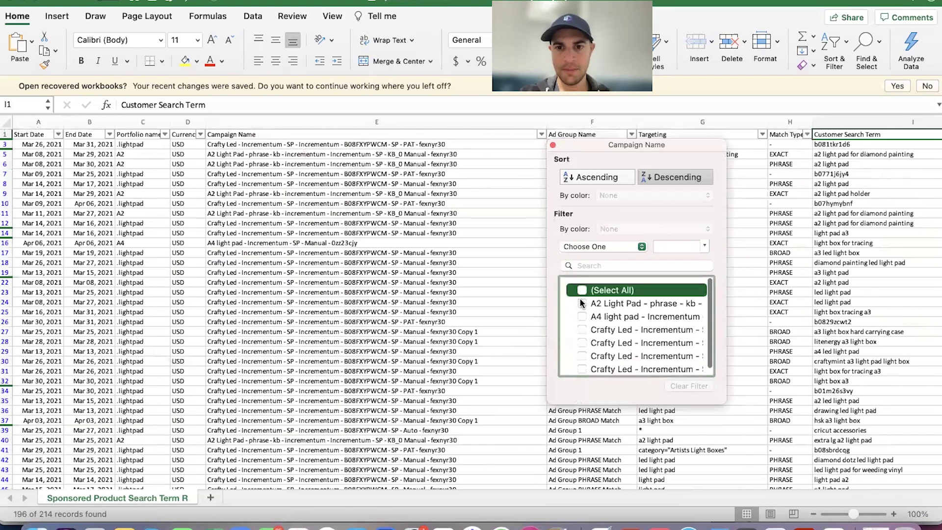
{"action": "left_click", "coordinate": [582, 304]}
{"action": "left_click", "coordinate": [553, 144]}
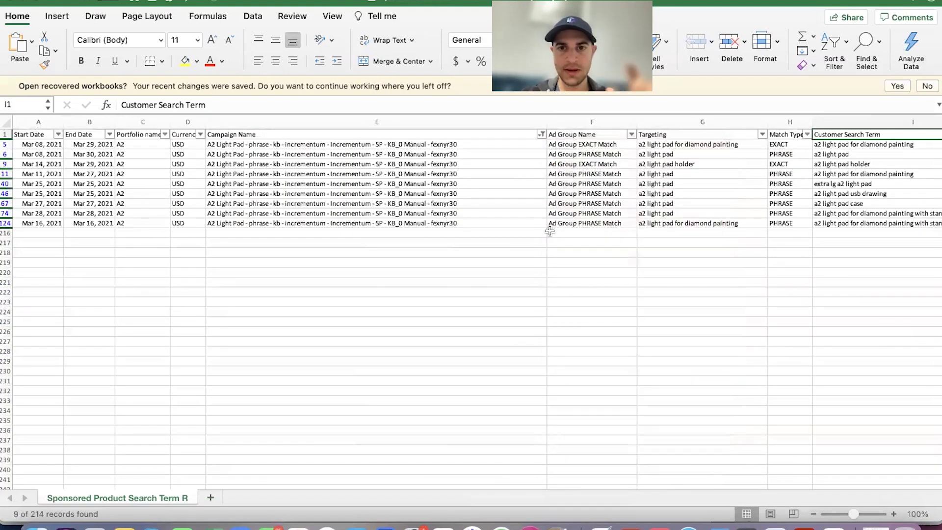
Review the clicks, spend, sales and ACoS columns for the A2 Light Pad campaign's search terms
{"action": "scroll", "coordinate": [549, 230], "scroll_direction": "right", "scroll_amount": 8}
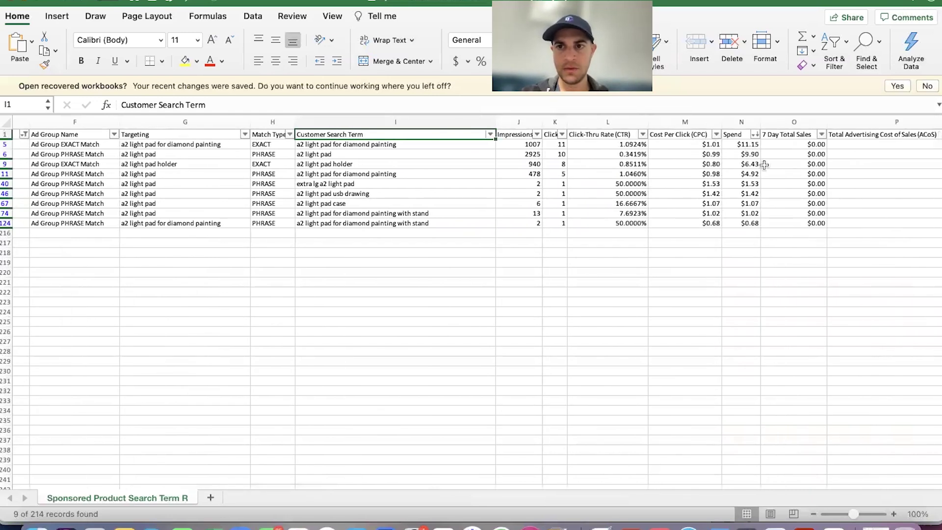
{"action": "scroll", "coordinate": [498, 210], "scroll_direction": "right", "scroll_amount": 5}
{"action": "scroll", "coordinate": [498, 210], "scroll_direction": "right", "scroll_amount": 3}
{"action": "scroll", "coordinate": [639, 193], "scroll_direction": "left", "scroll_amount": 10}
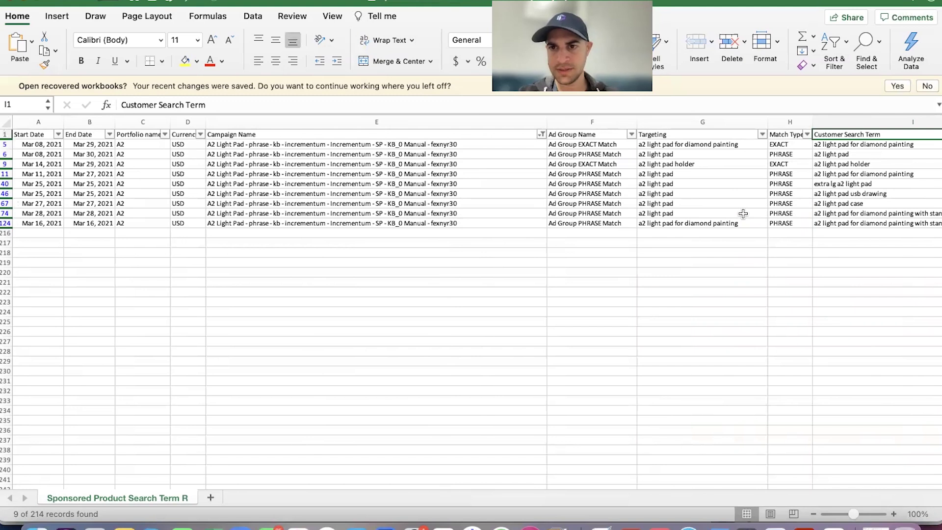
{"action": "scroll", "coordinate": [798, 168], "scroll_direction": "right", "scroll_amount": 5}
{"action": "scroll", "coordinate": [798, 168], "scroll_direction": "left", "scroll_amount": 5}
Clear all filters, and filter the Total Advertising Cost of Sales (ACoS) column to exclude blanks and 110.4627%
{"action": "left_click", "coordinate": [832, 49]}
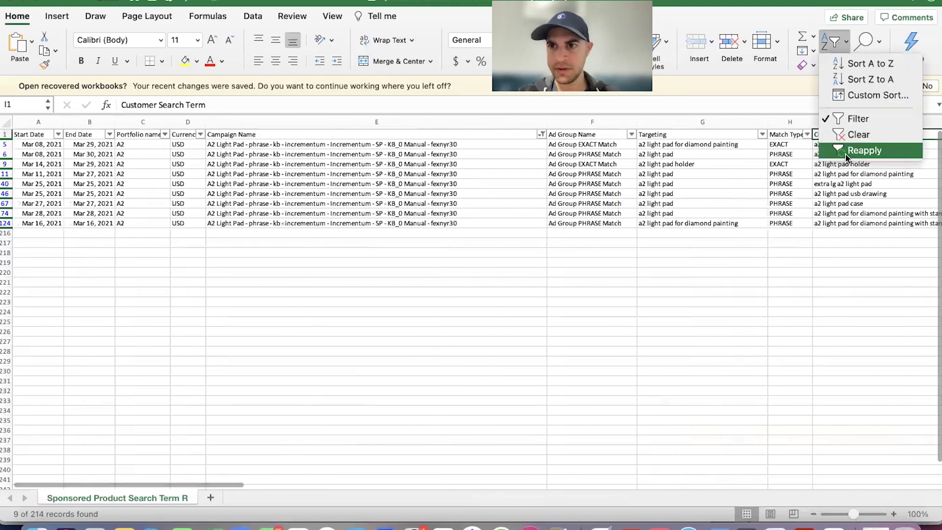
{"action": "left_click", "coordinate": [856, 135]}
{"action": "scroll", "coordinate": [788, 198], "scroll_direction": "right", "scroll_amount": 5}
{"action": "scroll", "coordinate": [785, 202], "scroll_direction": "right", "scroll_amount": 5}
{"action": "left_click", "coordinate": [758, 135]}
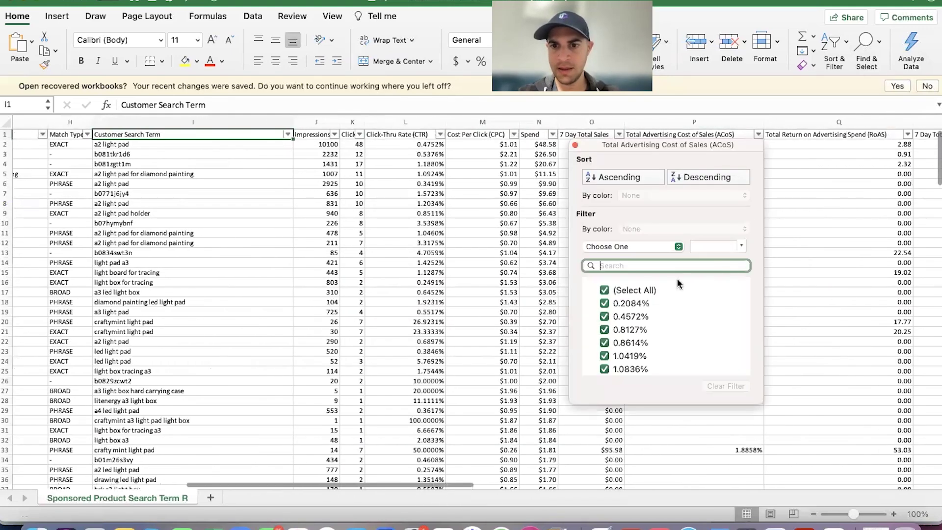
{"action": "scroll", "coordinate": [608, 334], "scroll_direction": "down", "scroll_amount": 5}
{"action": "left_click", "coordinate": [604, 364]}
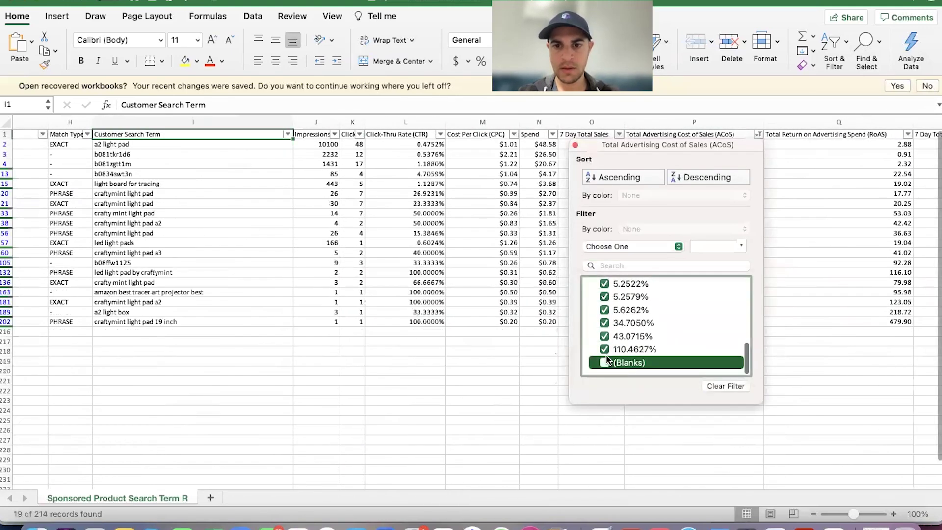
{"action": "left_click", "coordinate": [604, 349]}
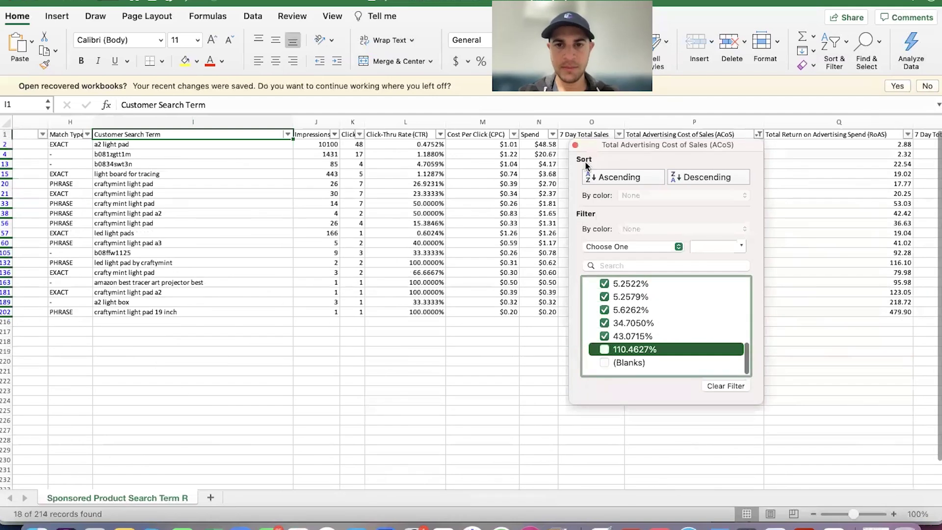
{"action": "left_click", "coordinate": [574, 146]}
Examine the match type and targeting of the converting rows, including row 2, the two ASIN targets and row 20
{"action": "scroll", "coordinate": [558, 171], "scroll_direction": "left", "scroll_amount": 10}
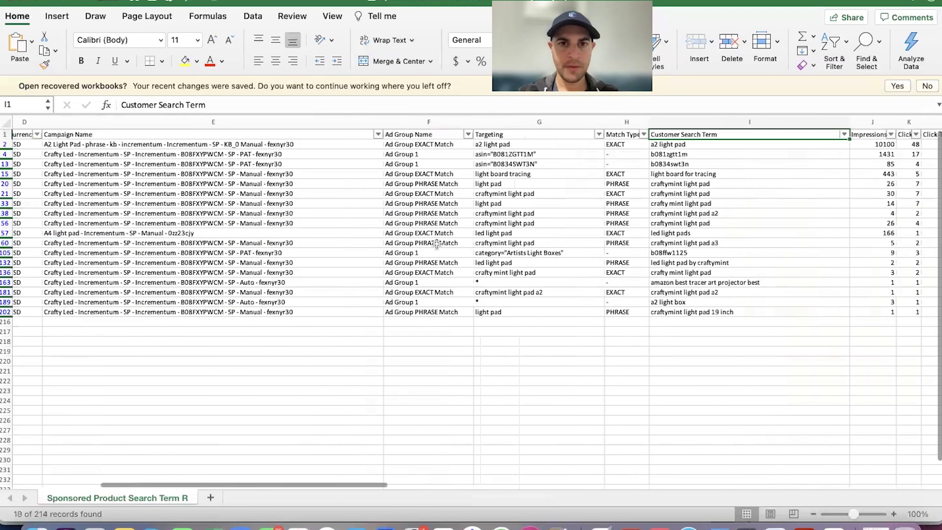
{"action": "left_click", "coordinate": [611, 145]}
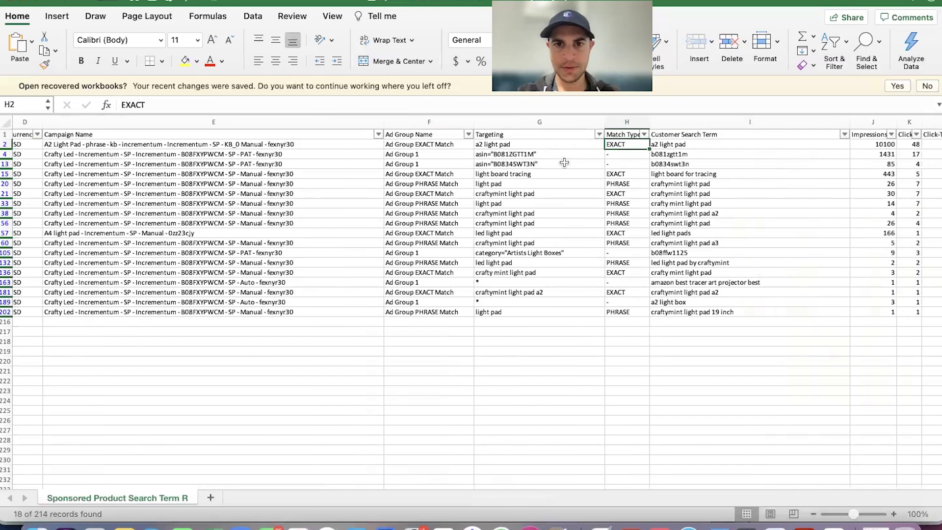
{"action": "left_click_drag", "start_coordinate": [526, 154], "coordinate": [594, 166]}
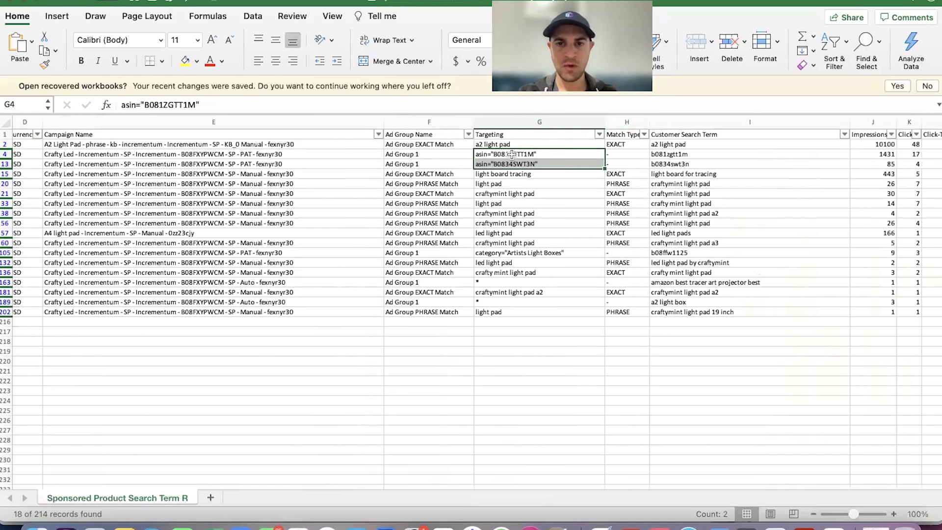
{"action": "left_click", "coordinate": [622, 184]}
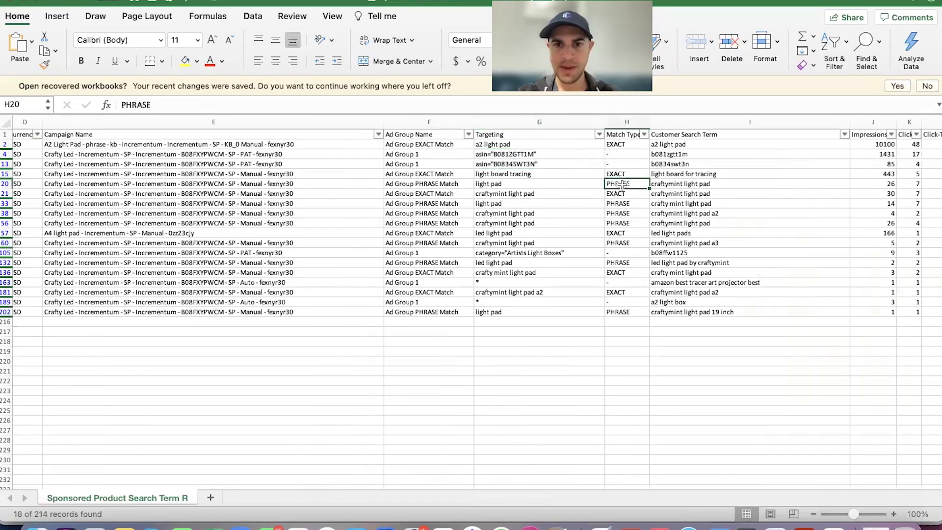
{"action": "left_click", "coordinate": [516, 184]}
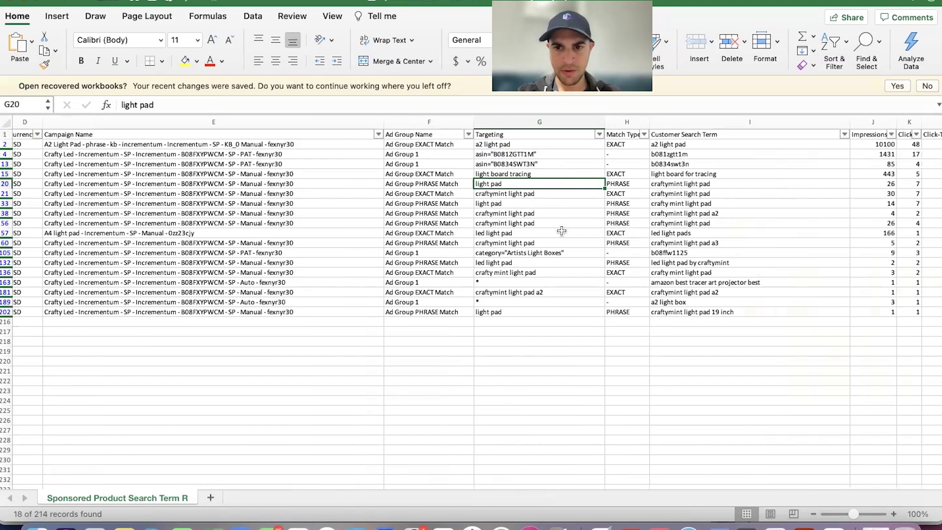
Check the targeting, sales, ACoS and RoAS for the search term "amazon best tracer art projector best" in row 163
{"action": "left_click", "coordinate": [671, 283]}
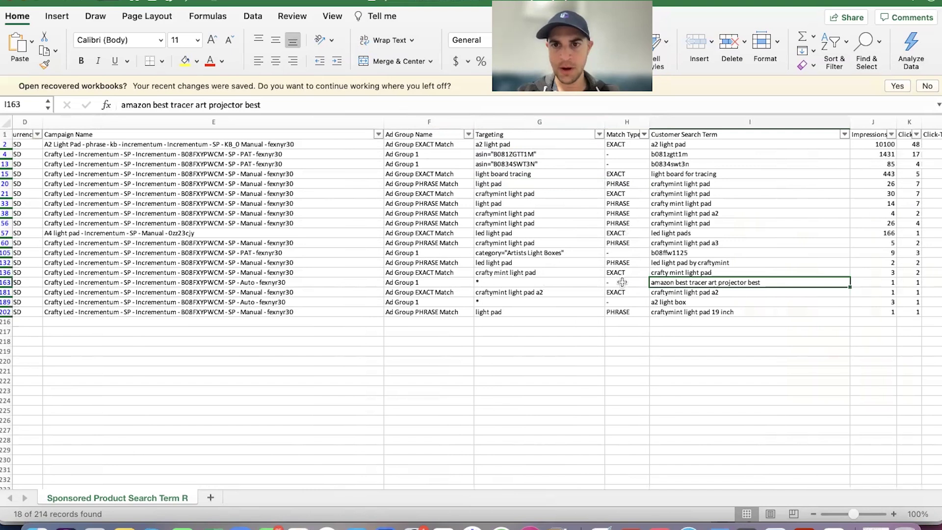
{"action": "left_click", "coordinate": [477, 282]}
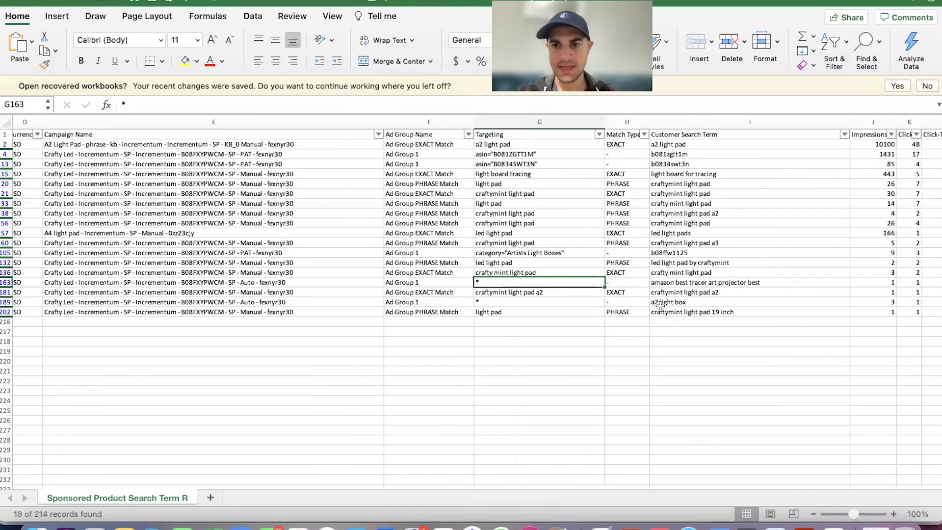
{"action": "scroll", "coordinate": [660, 304], "scroll_direction": "right", "scroll_amount": 2}
{"action": "left_click", "coordinate": [697, 283]}
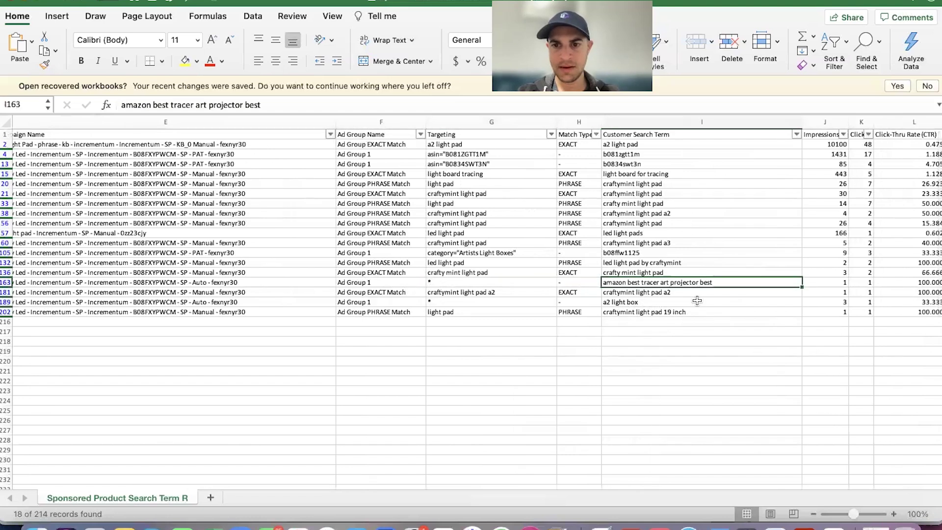
{"action": "scroll", "coordinate": [696, 300], "scroll_direction": "right", "scroll_amount": 15}
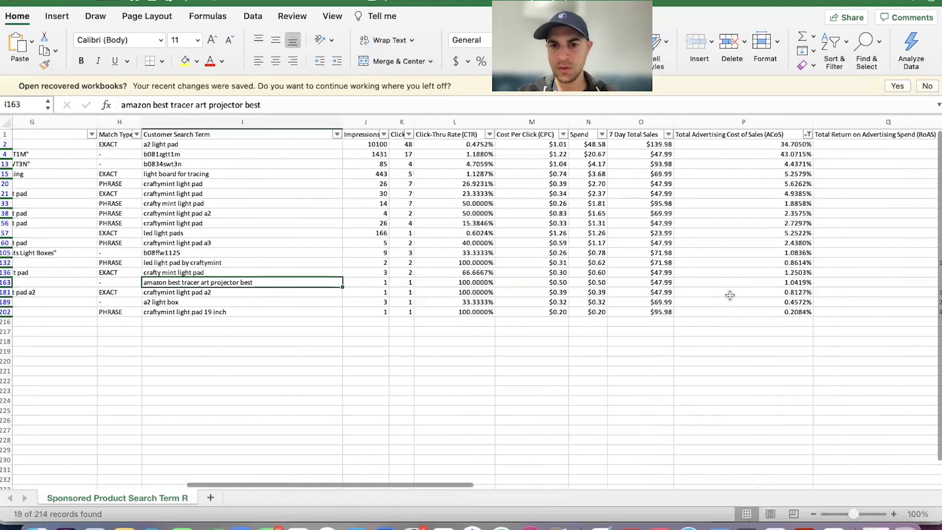
{"action": "scroll", "coordinate": [648, 285], "scroll_direction": "right", "scroll_amount": 8}
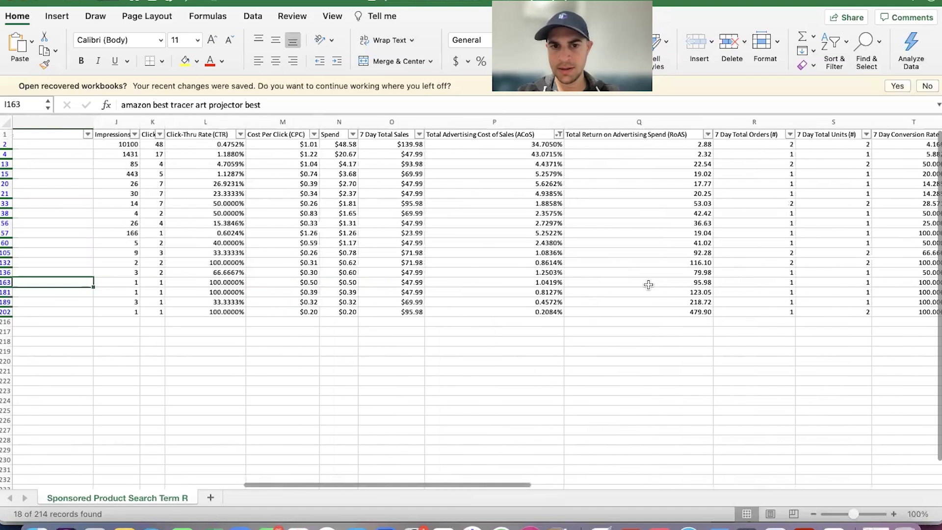
{"action": "scroll", "coordinate": [649, 284], "scroll_direction": "left", "scroll_amount": 12}
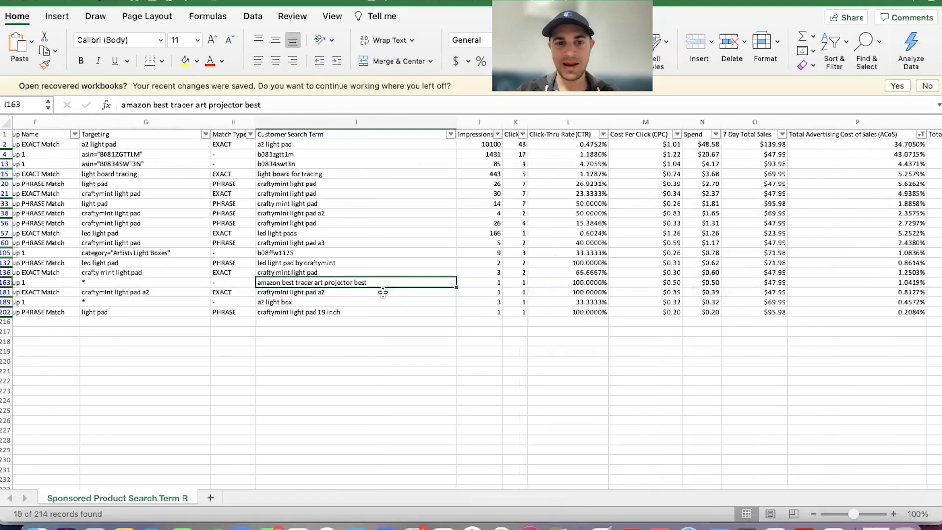
{"action": "scroll", "coordinate": [400, 317], "scroll_direction": "left", "scroll_amount": 5}
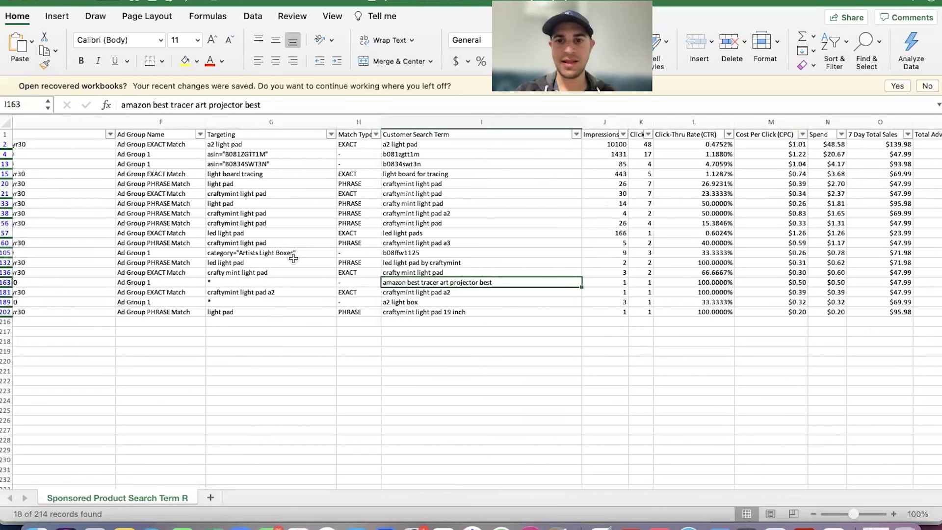
{"action": "scroll", "coordinate": [480, 317], "scroll_direction": "right", "scroll_amount": 10}
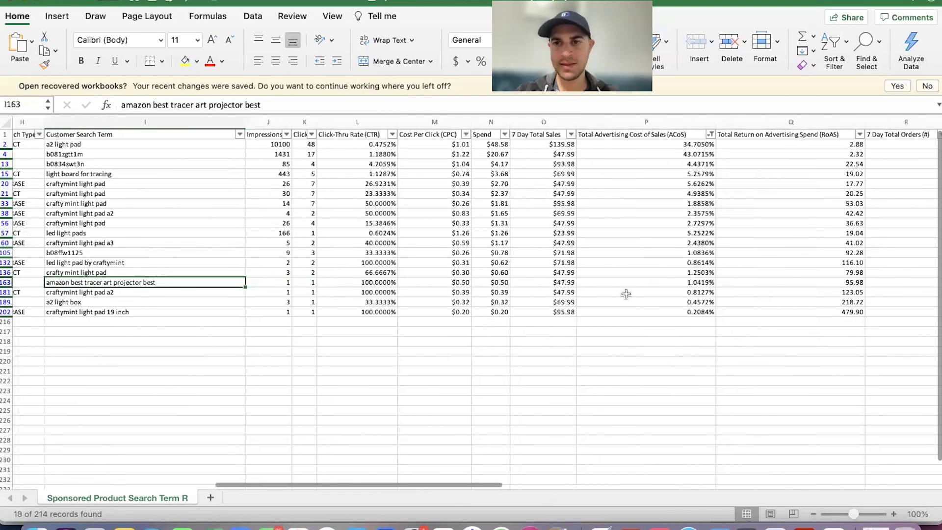
{"action": "scroll", "coordinate": [625, 293], "scroll_direction": "right", "scroll_amount": 2}
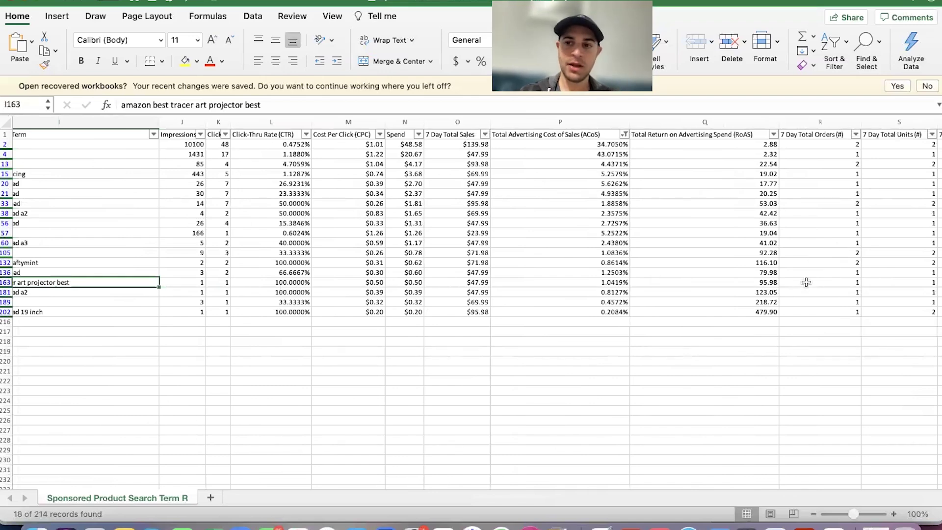
{"action": "scroll", "coordinate": [772, 273], "scroll_direction": "left", "scroll_amount": 10}
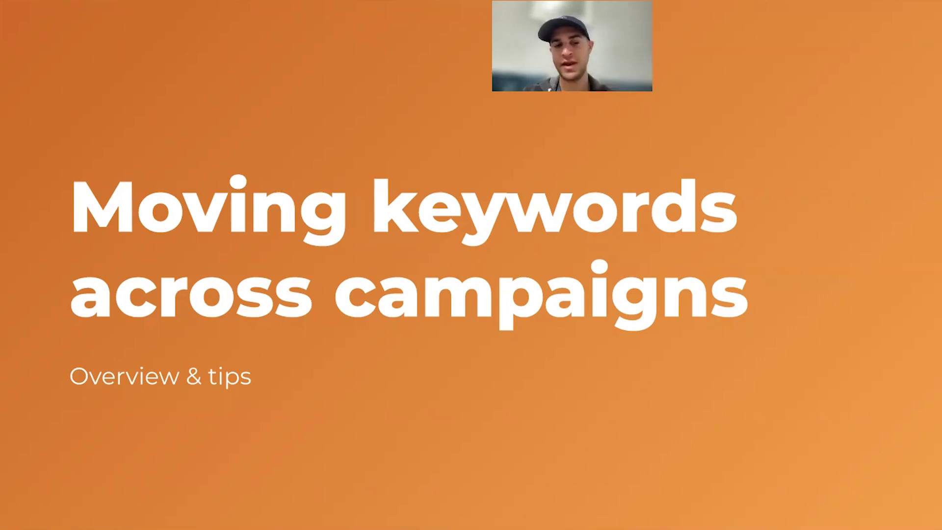
{"action": "key", "text": "Right"}
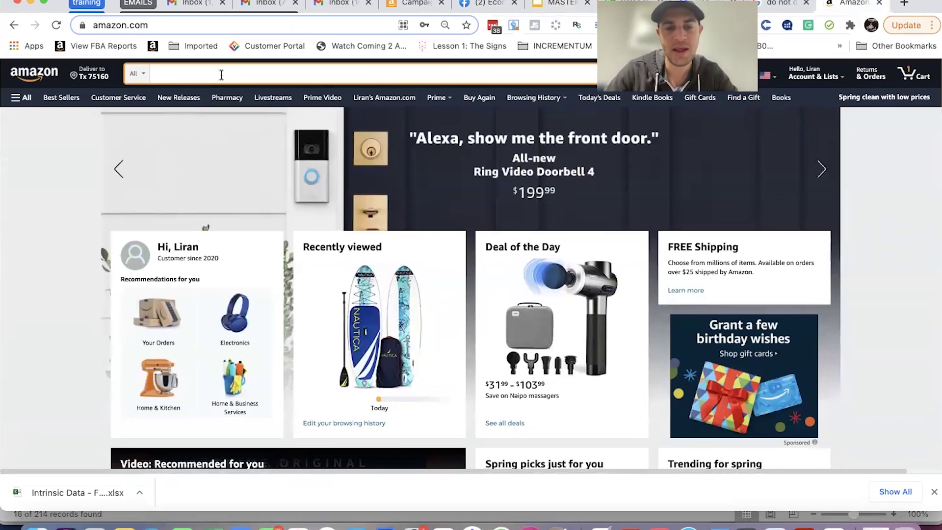
Search Amazon for "bullet proof coffee" and look through the sponsored and organic product results
{"action": "key", "text": "BackSpace"}
{"action": "key", "text": "BackSpace"}
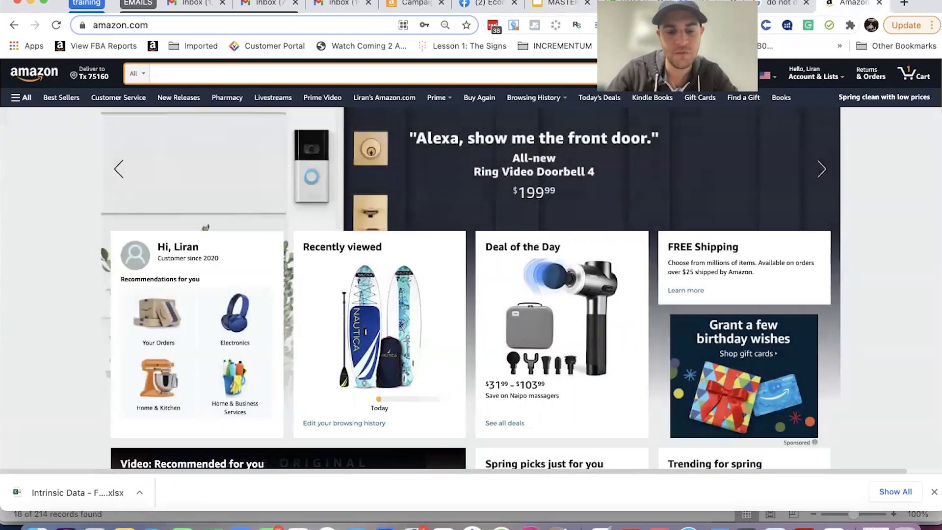
{"action": "type", "text": "bullet "}
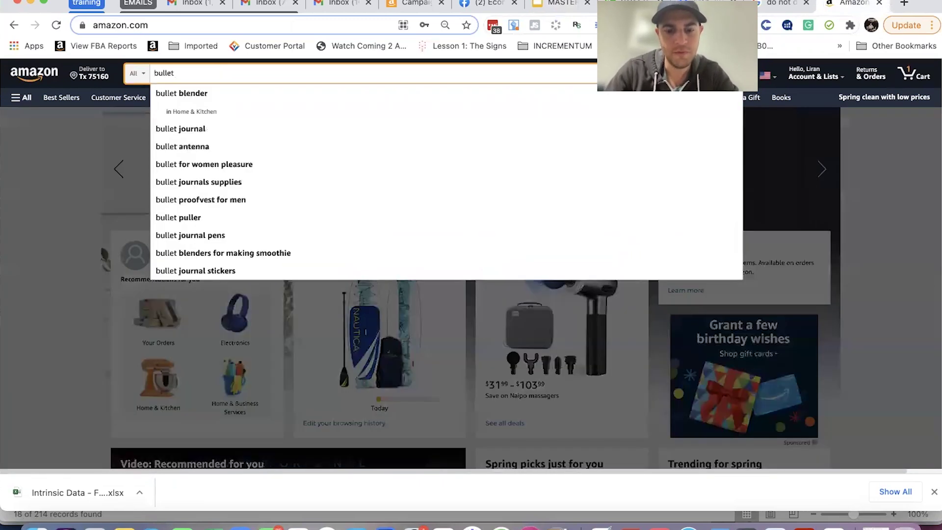
{"action": "type", "text": "proof coff"}
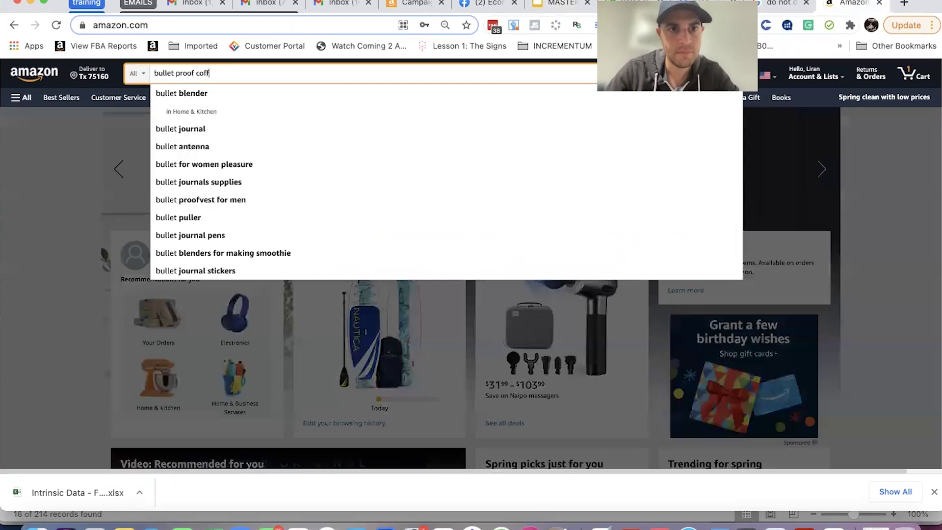
{"action": "type", "text": "ee"}
{"action": "key", "text": "Return"}
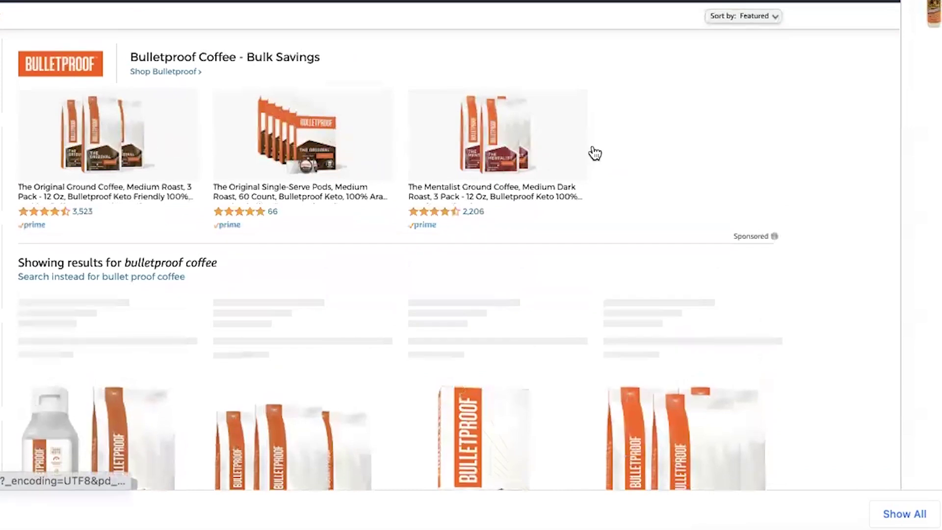
{"action": "scroll", "coordinate": [191, 147], "scroll_direction": "down", "scroll_amount": 5}
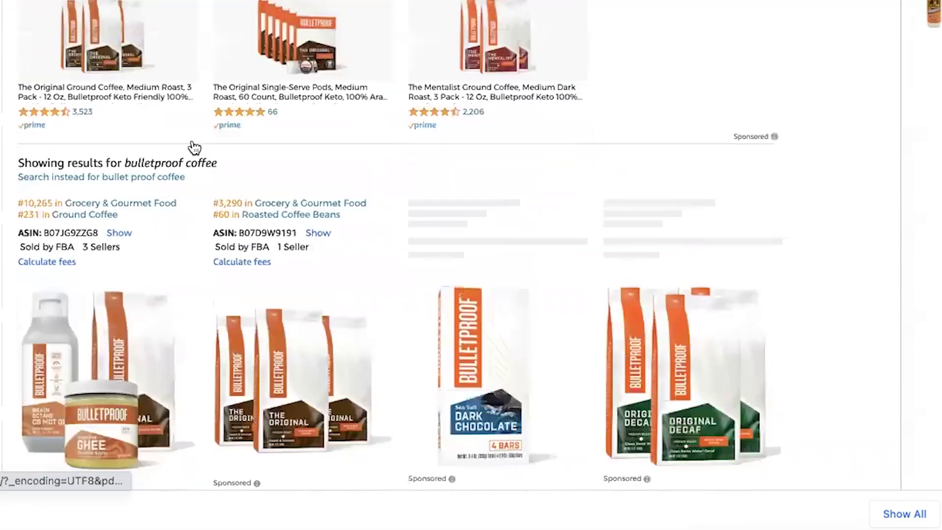
{"action": "mouse_move", "coordinate": [181, 155]}
{"action": "scroll", "coordinate": [476, 235], "scroll_direction": "down", "scroll_amount": 15}
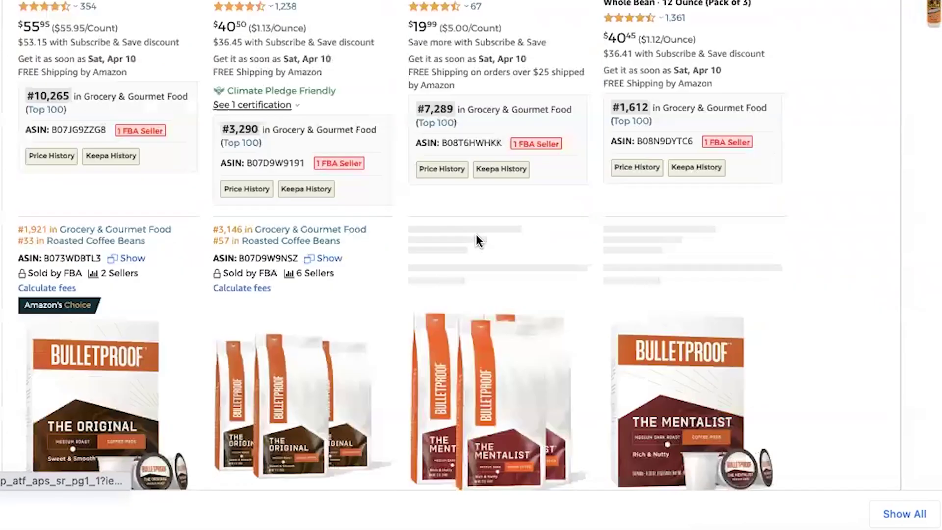
{"action": "scroll", "coordinate": [105, 202], "scroll_direction": "up", "scroll_amount": 2}
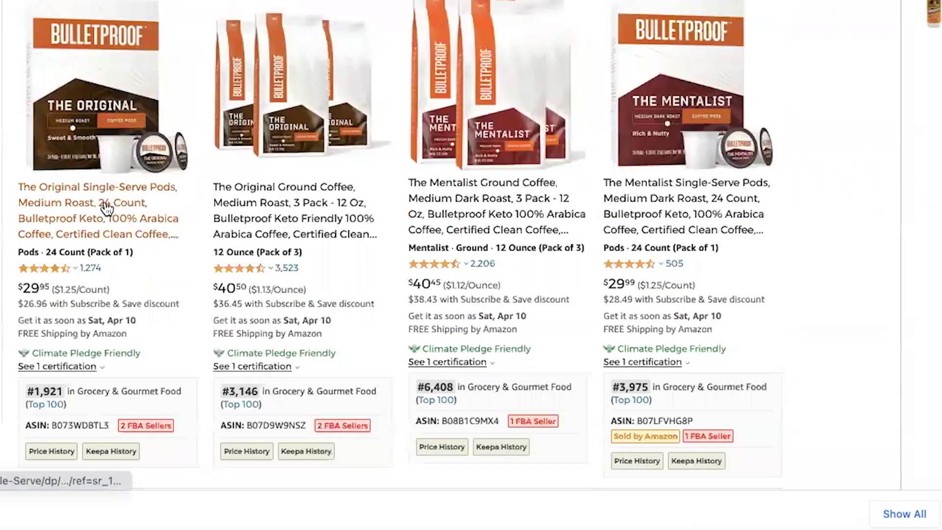
Open the Bulletproof Original Single-Serve Pods 24 Count listing and examine its bundle, frequently bought together and related item placements
{"action": "left_click", "coordinate": [106, 209]}
{"action": "scroll", "coordinate": [549, 423], "scroll_direction": "down", "scroll_amount": 10}
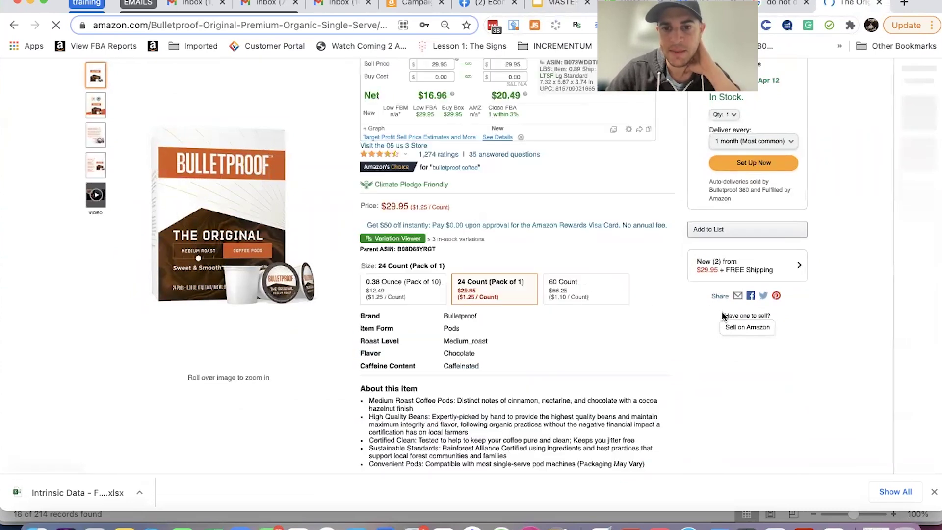
{"action": "scroll", "coordinate": [504, 330], "scroll_direction": "down", "scroll_amount": 5}
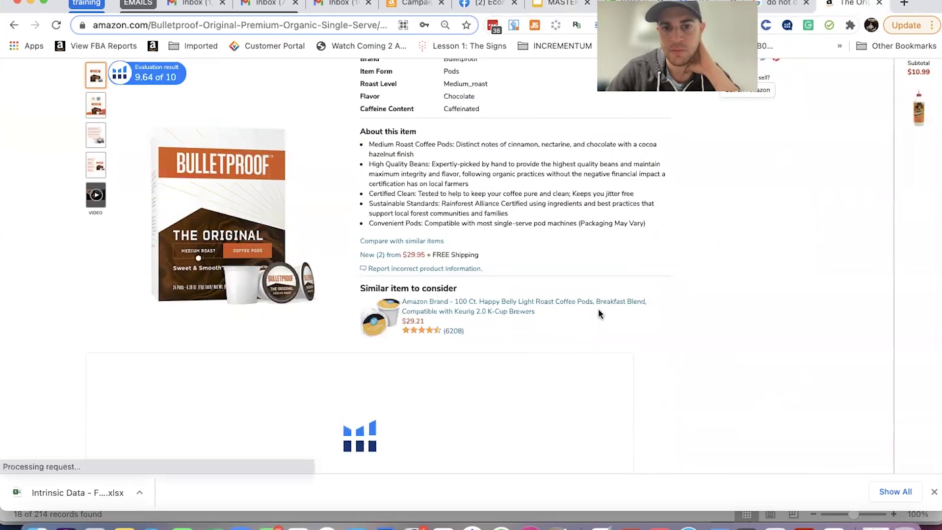
{"action": "scroll", "coordinate": [599, 308], "scroll_direction": "up", "scroll_amount": 3}
{"action": "scroll", "coordinate": [725, 292], "scroll_direction": "down", "scroll_amount": 10}
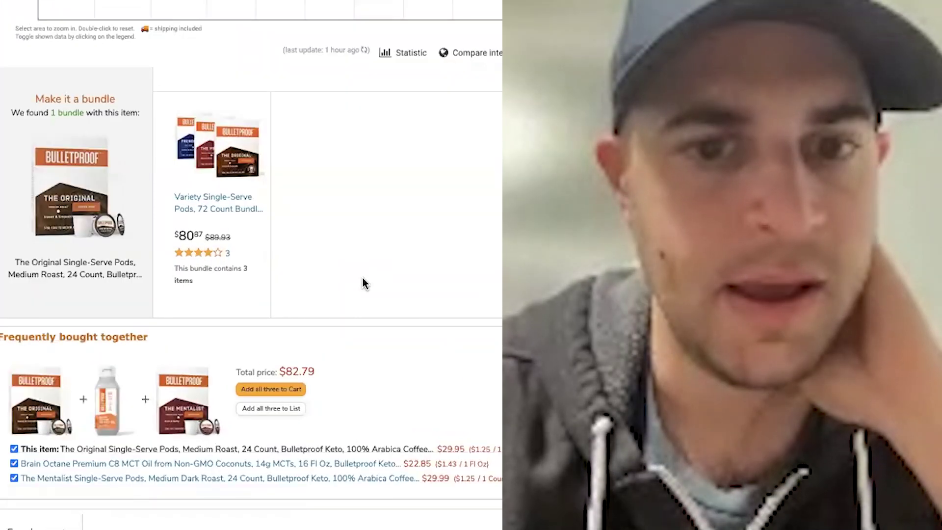
{"action": "scroll", "coordinate": [364, 283], "scroll_direction": "down", "scroll_amount": 1}
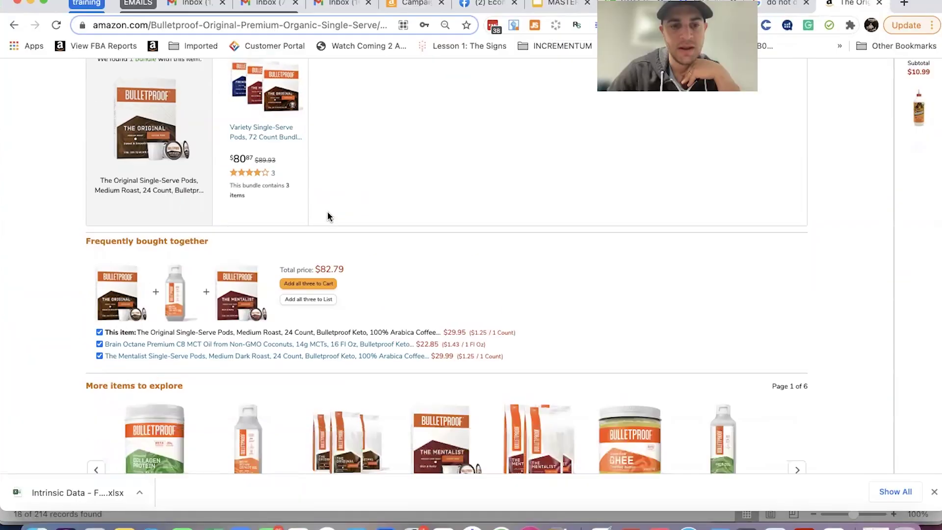
{"action": "scroll", "coordinate": [280, 196], "scroll_direction": "down", "scroll_amount": 5}
{"action": "scroll", "coordinate": [327, 218], "scroll_direction": "up", "scroll_amount": 1}
{"action": "scroll", "coordinate": [326, 216], "scroll_direction": "down", "scroll_amount": 6}
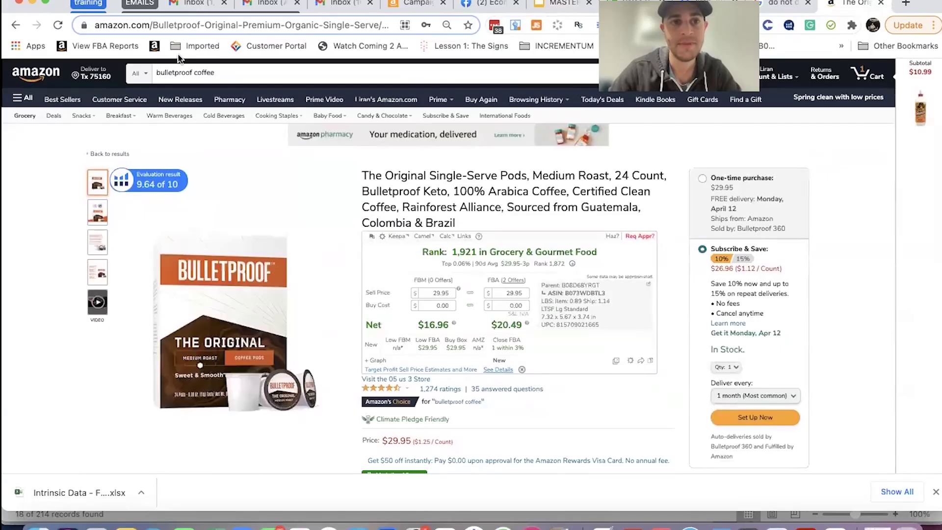
Search Amazon for "zesty paws" and look through the sponsored and organic product results
{"action": "double_click", "coordinate": [174, 72]}
{"action": "triple_click", "coordinate": [174, 73]}
{"action": "type", "text": "zesty paws"}
{"action": "key", "text": "Return"}
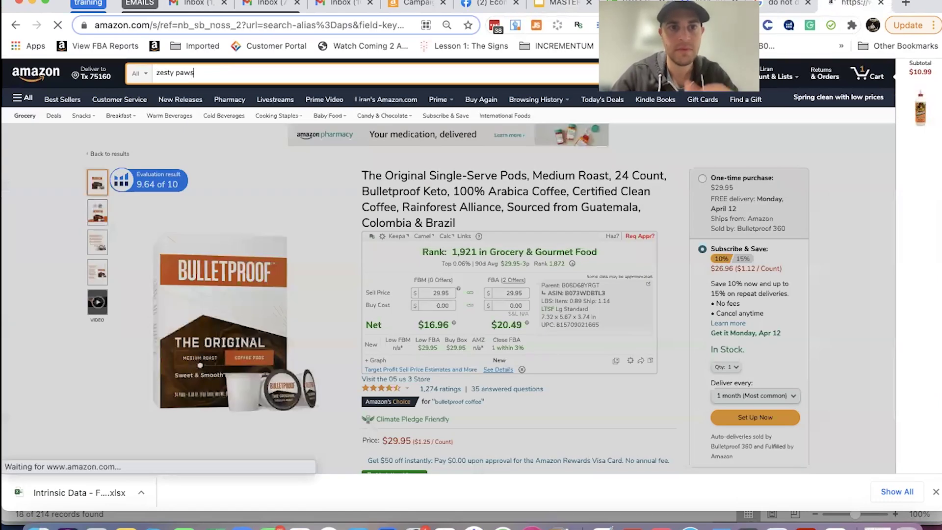
{"action": "scroll", "coordinate": [109, 237], "scroll_direction": "down", "scroll_amount": 3}
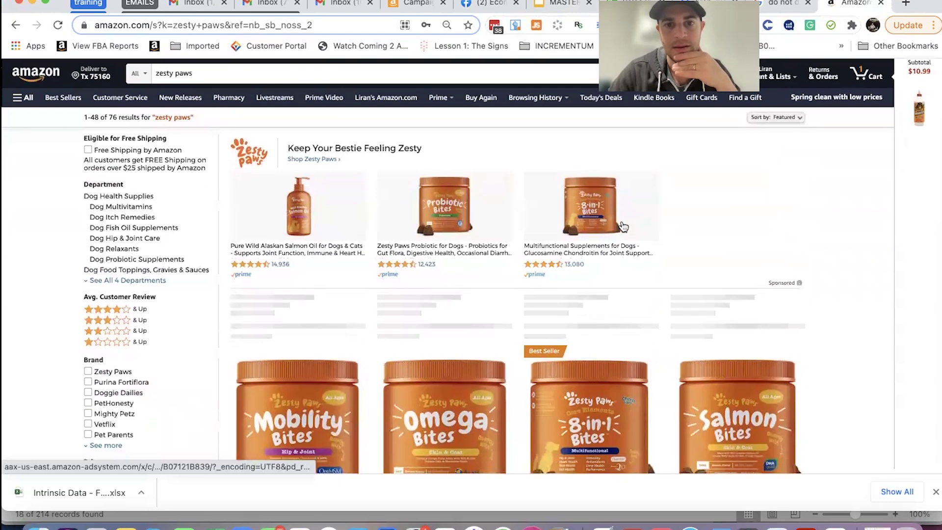
{"action": "scroll", "coordinate": [219, 284], "scroll_direction": "down", "scroll_amount": 6}
{"action": "mouse_move", "coordinate": [617, 272]}
{"action": "scroll", "coordinate": [617, 273], "scroll_direction": "down", "scroll_amount": 5}
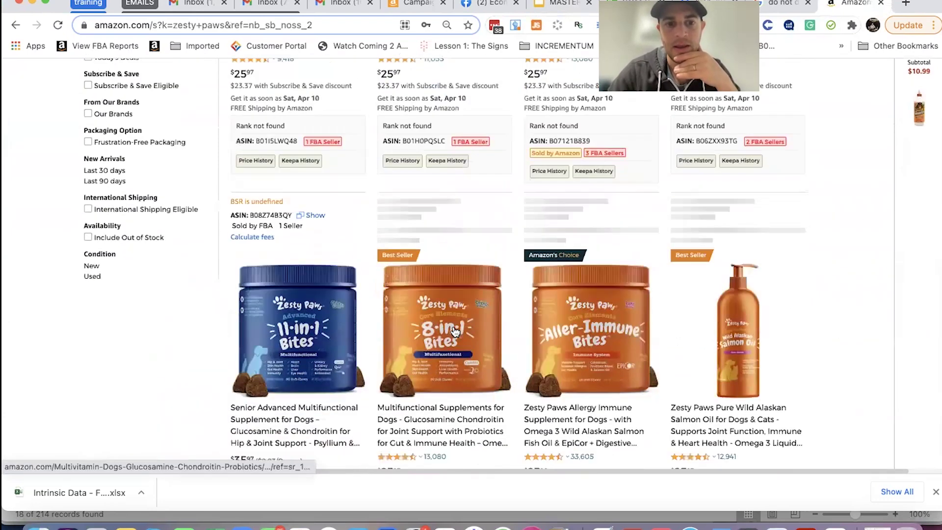
Open the Zesty Paws Senior Advanced 11-in-1 Bites listing and examine which brands fill its sponsored product placements
{"action": "left_click", "coordinate": [273, 277]}
{"action": "scroll", "coordinate": [210, 301], "scroll_direction": "down", "scroll_amount": 12}
{"action": "scroll", "coordinate": [211, 305], "scroll_direction": "up", "scroll_amount": 5}
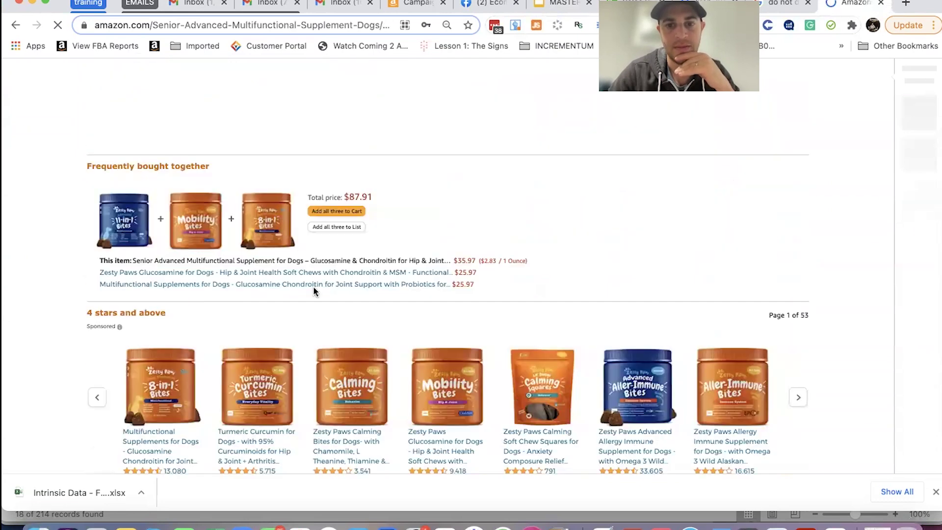
{"action": "scroll", "coordinate": [313, 287], "scroll_direction": "down", "scroll_amount": 4}
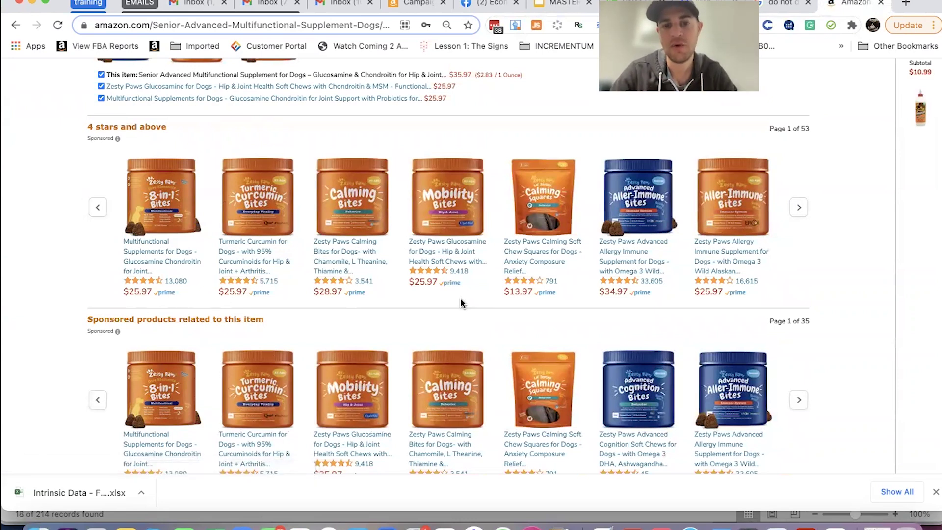
{"action": "scroll", "coordinate": [461, 299], "scroll_direction": "up", "scroll_amount": 20}
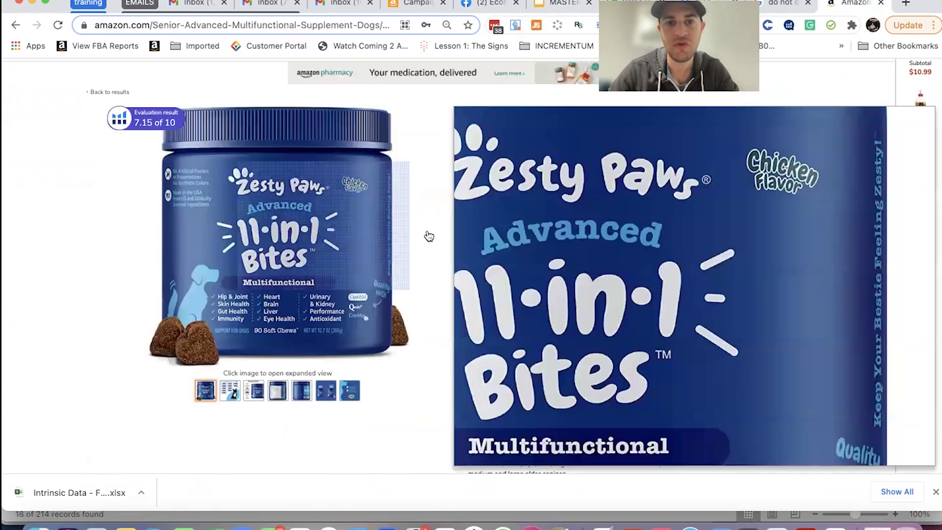
Switch to the Sponsored Products Search Term Impression Share report in Excel and add filters to its header row
{"action": "key", "text": "super+Tab"}
{"action": "key", "text": "super+Tab"}
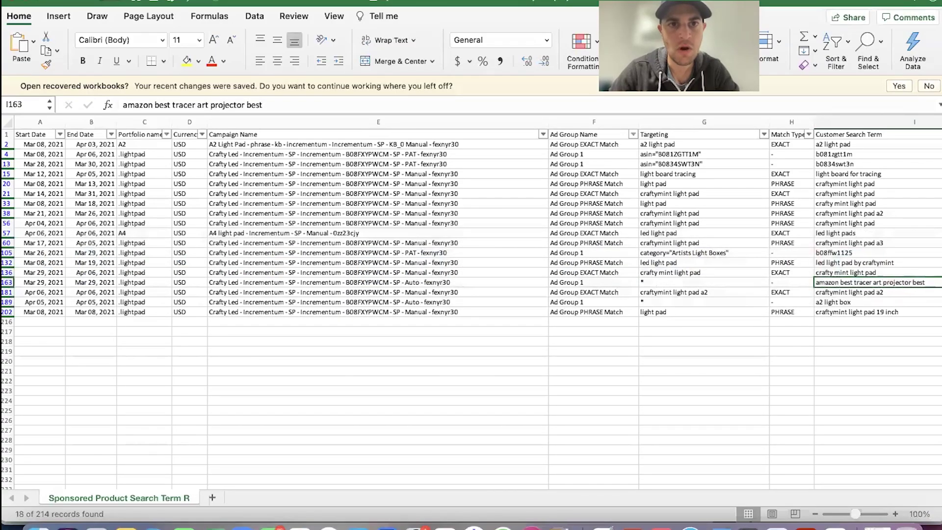
{"action": "left_click", "coordinate": [314, 2]}
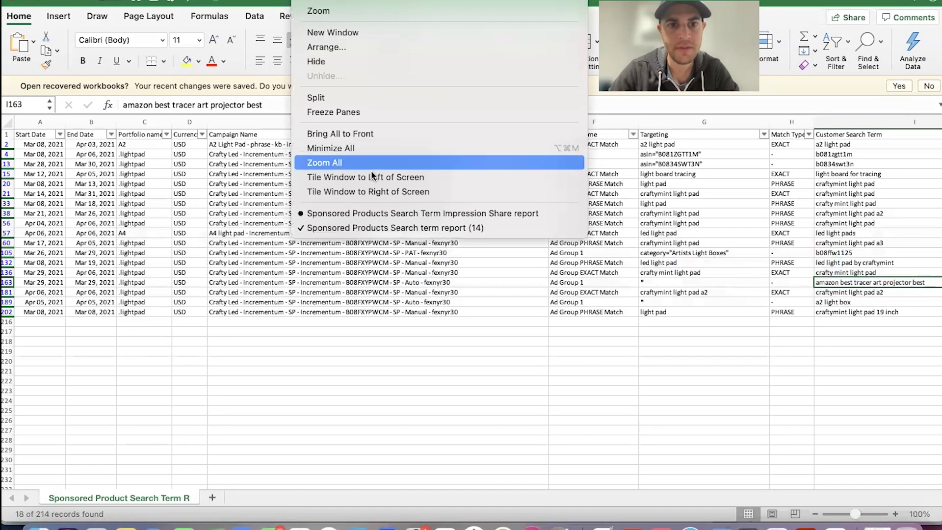
{"action": "left_click", "coordinate": [375, 214]}
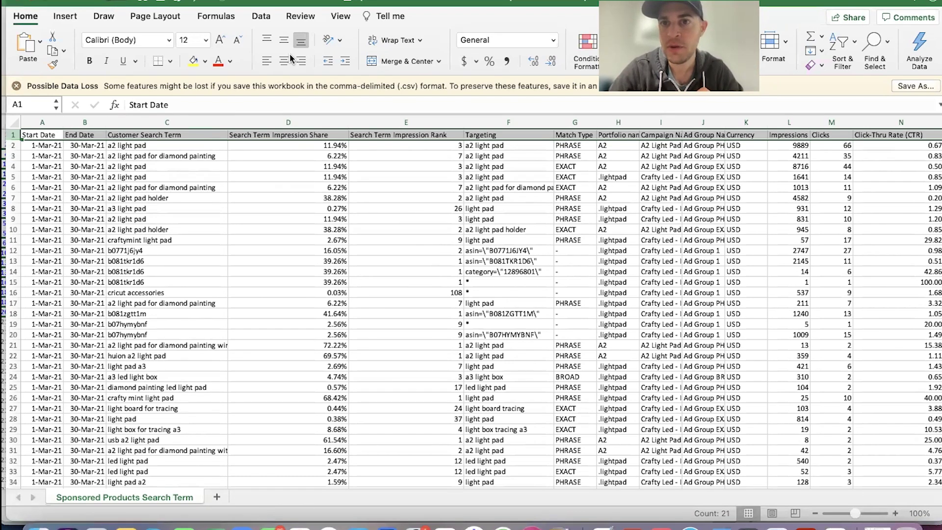
{"action": "left_click", "coordinate": [841, 44]}
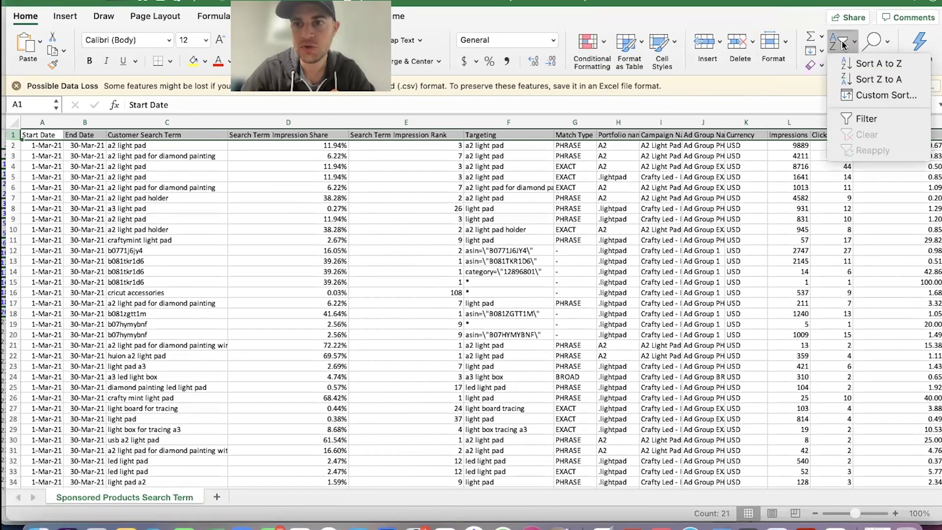
{"action": "left_click", "coordinate": [856, 120]}
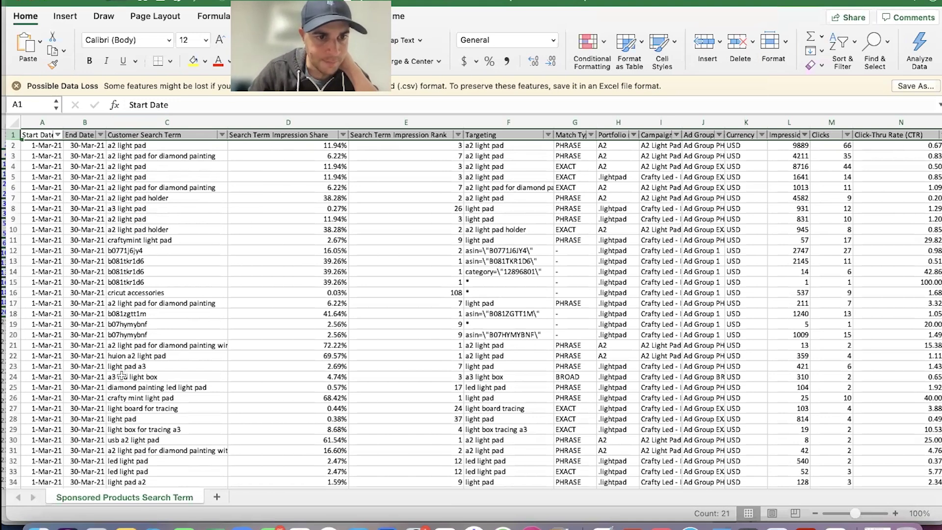
Review the search terms with their impression share and rank, checking the targeting, rank and performance columns for "a2 light pad" in row 2
{"action": "scroll", "coordinate": [144, 333], "scroll_direction": "down", "scroll_amount": 5}
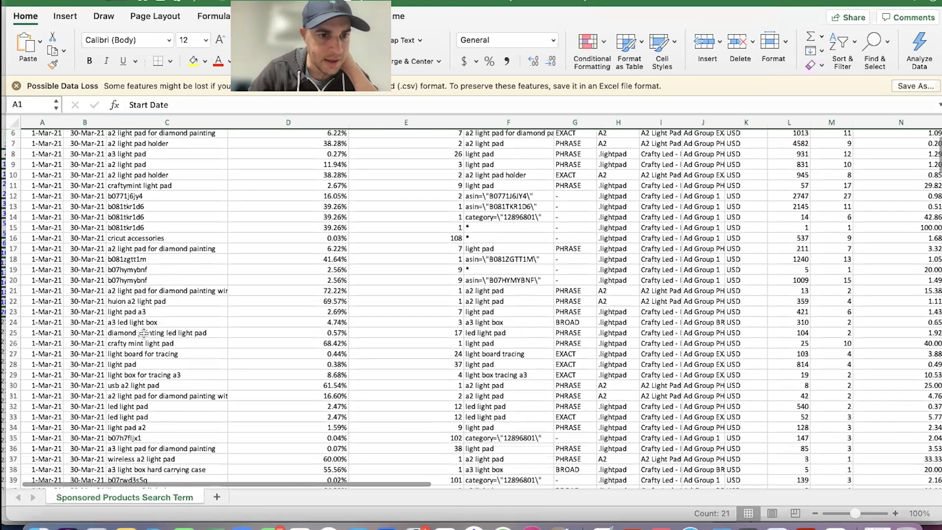
{"action": "scroll", "coordinate": [143, 333], "scroll_direction": "down", "scroll_amount": 5}
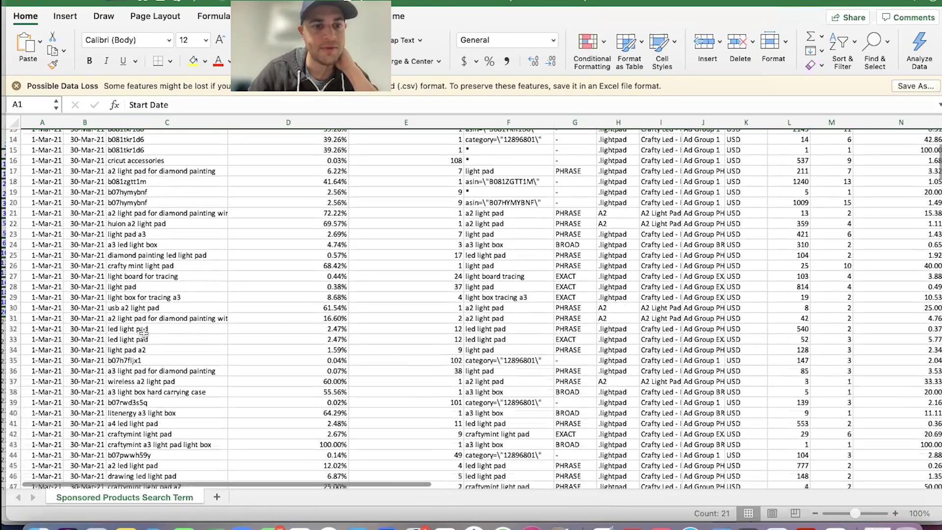
{"action": "scroll", "coordinate": [154, 284], "scroll_direction": "up", "scroll_amount": 10}
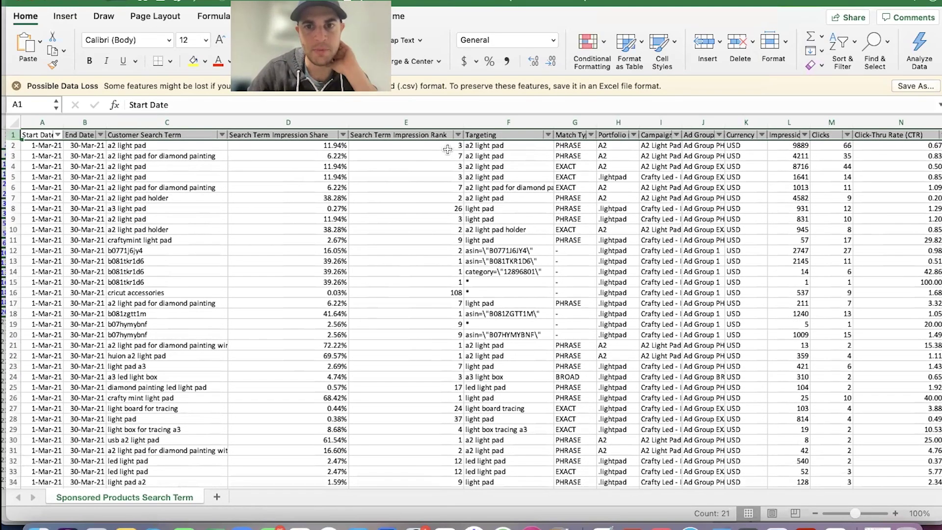
{"action": "left_click", "coordinate": [484, 146]}
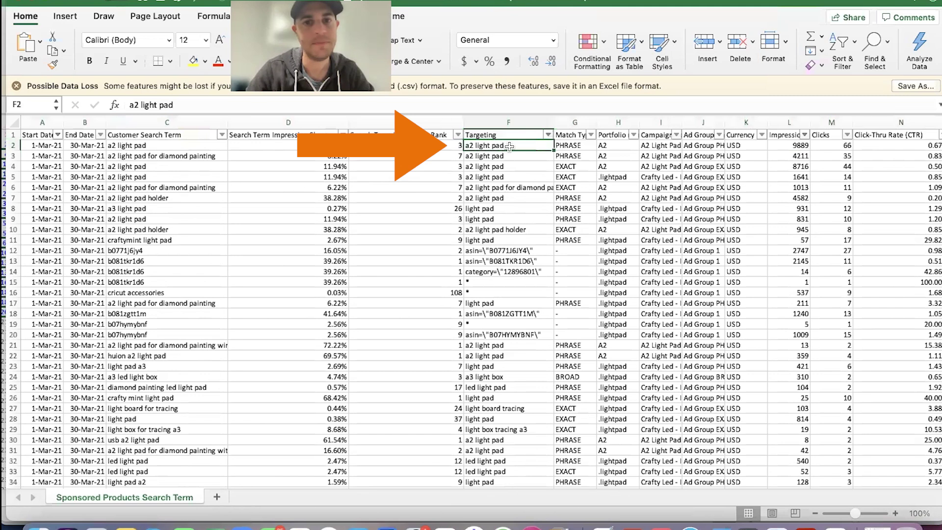
{"action": "left_click", "coordinate": [443, 147]}
{"action": "scroll", "coordinate": [442, 148], "scroll_direction": "right", "scroll_amount": 3}
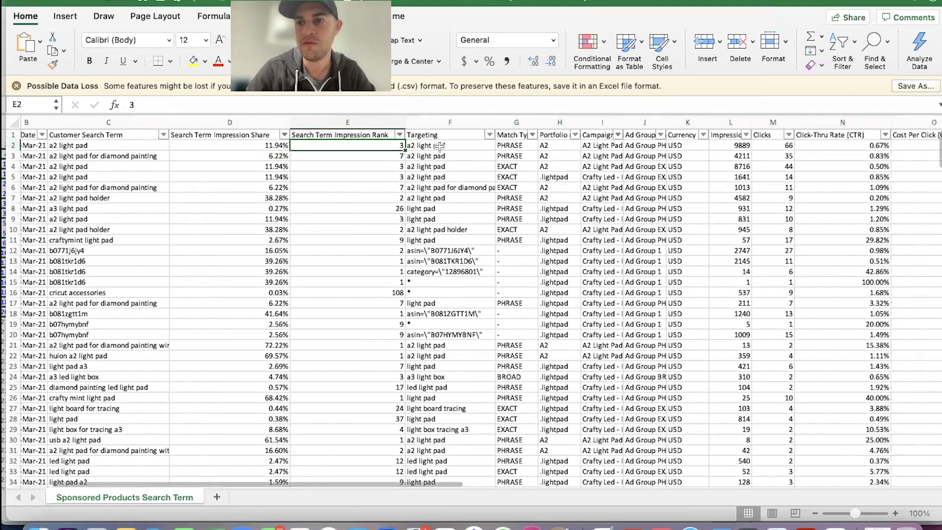
{"action": "scroll", "coordinate": [439, 146], "scroll_direction": "right", "scroll_amount": 2}
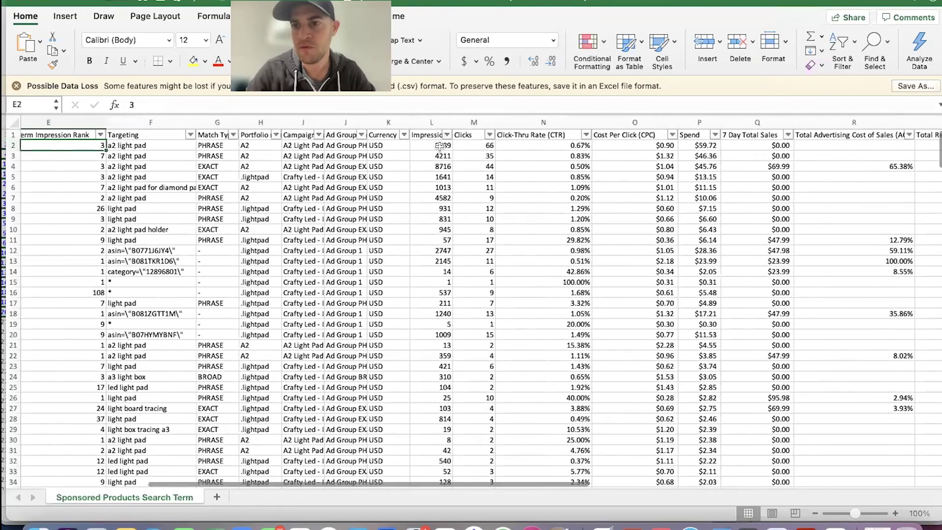
{"action": "scroll", "coordinate": [296, 140], "scroll_direction": "left", "scroll_amount": 5}
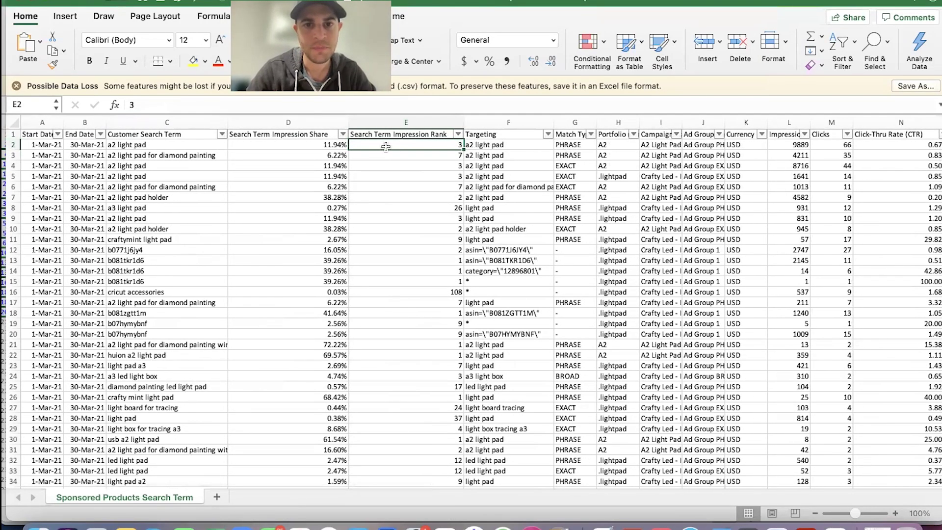
Check the clicks, spend, sales and ACoS for the "a2 light pad" search term in row 4
{"action": "left_click", "coordinate": [170, 144]}
{"action": "mouse_move", "coordinate": [170, 149]}
{"action": "left_mouse_down"}
{"action": "mouse_move", "coordinate": [169, 176]}
{"action": "mouse_move", "coordinate": [170, 167]}
{"action": "left_mouse_up"}
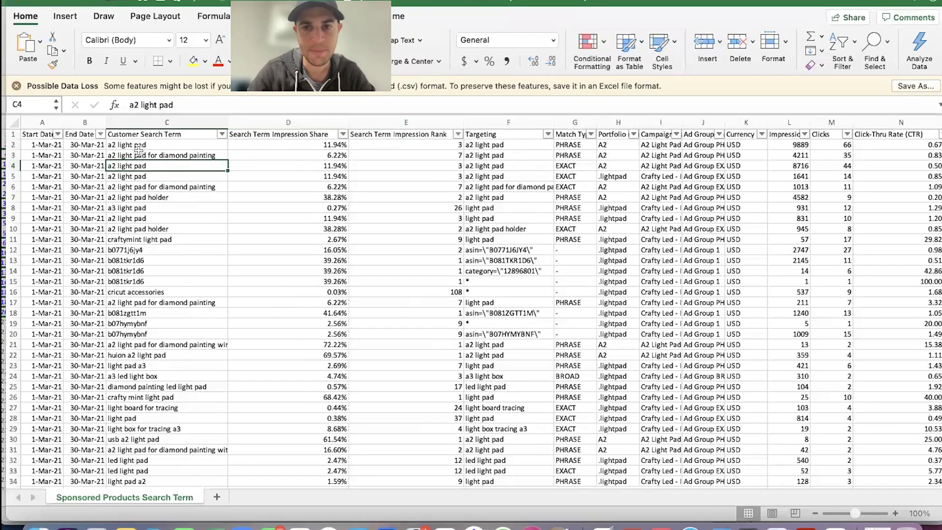
{"action": "scroll", "coordinate": [456, 285], "scroll_direction": "right", "scroll_amount": 10}
{"action": "scroll", "coordinate": [457, 284], "scroll_direction": "right", "scroll_amount": 3}
{"action": "scroll", "coordinate": [648, 345], "scroll_direction": "down", "scroll_amount": 5}
{"action": "scroll", "coordinate": [647, 348], "scroll_direction": "up", "scroll_amount": 5}
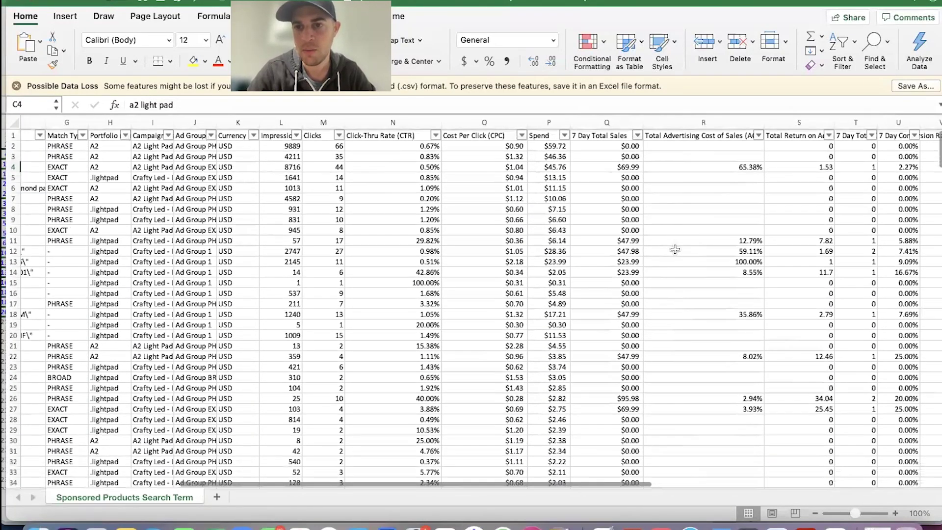
Filter the Total Advertising Cost of Sales (ACoS) column to exclude blanks, 59.11%, 65.38% and 100.00%
{"action": "left_click", "coordinate": [759, 136]}
{"action": "scroll", "coordinate": [604, 344], "scroll_direction": "down", "scroll_amount": 3}
{"action": "left_click", "coordinate": [605, 364]}
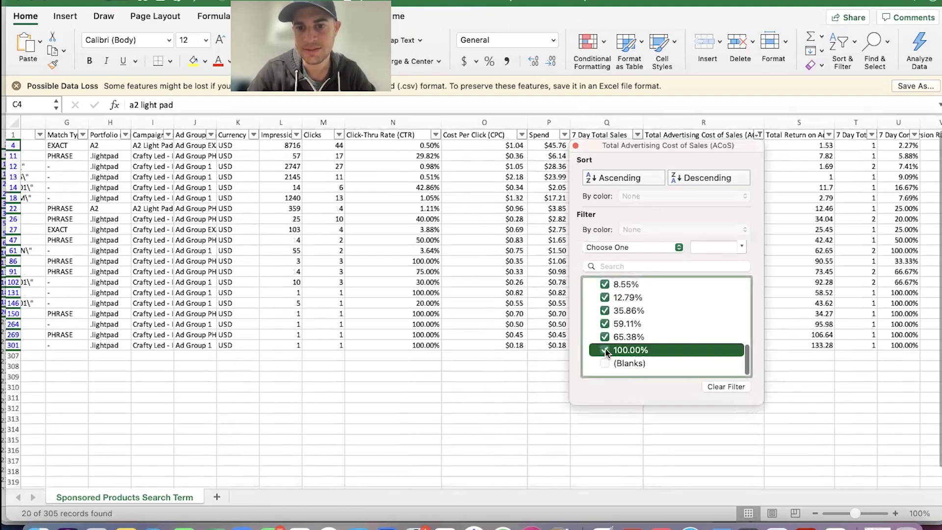
{"action": "left_click", "coordinate": [606, 323]}
{"action": "left_click", "coordinate": [606, 336]}
{"action": "left_click", "coordinate": [607, 350]}
{"action": "left_click", "coordinate": [576, 147]}
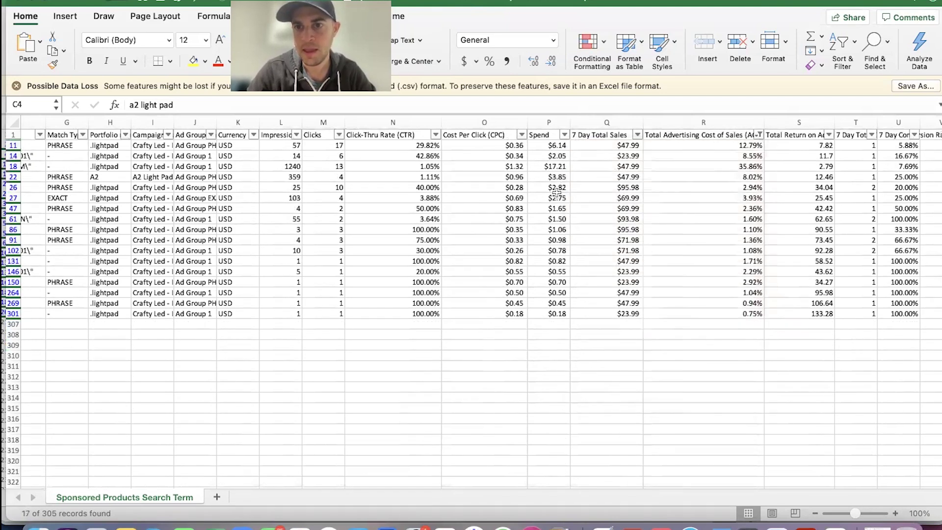
{"action": "scroll", "coordinate": [486, 256], "scroll_direction": "left", "scroll_amount": 10}
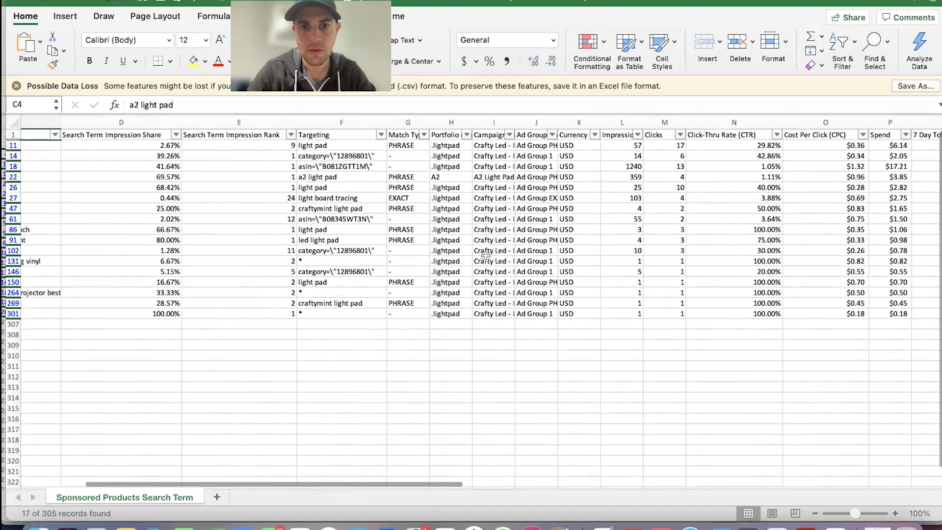
Compare the impression ranks of the filtered search terms, checking the "craftymint light pad" term in row 11
{"action": "scroll", "coordinate": [486, 255], "scroll_direction": "left", "scroll_amount": 3}
{"action": "left_click_drag", "start_coordinate": [400, 145], "coordinate": [412, 317]}
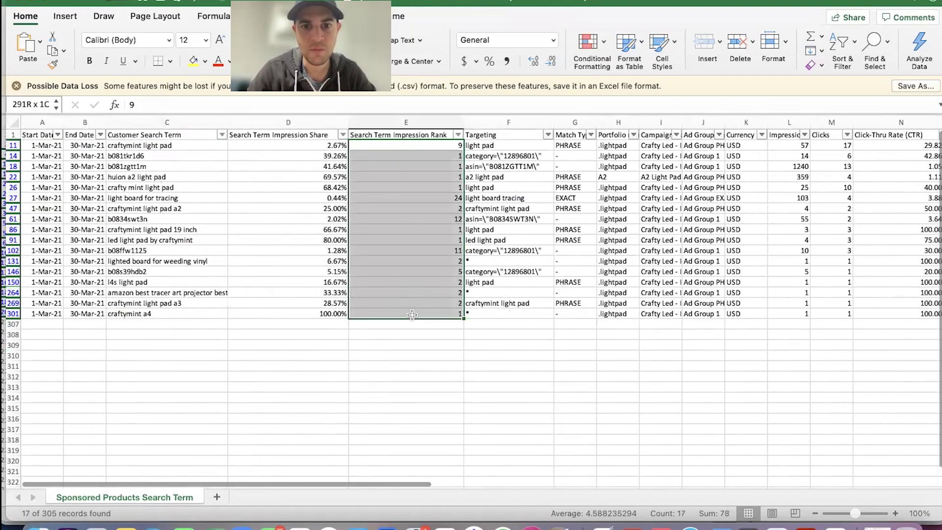
{"action": "left_click", "coordinate": [444, 145]}
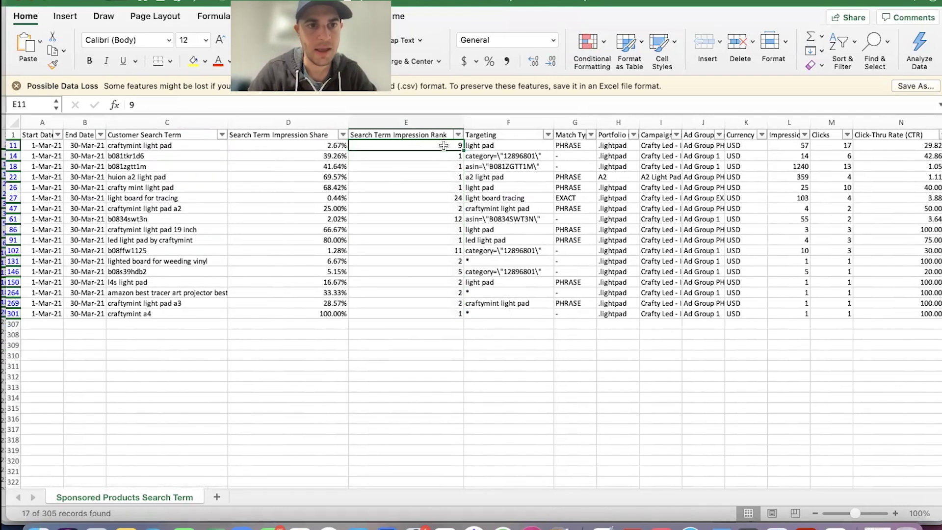
{"action": "left_click", "coordinate": [184, 146]}
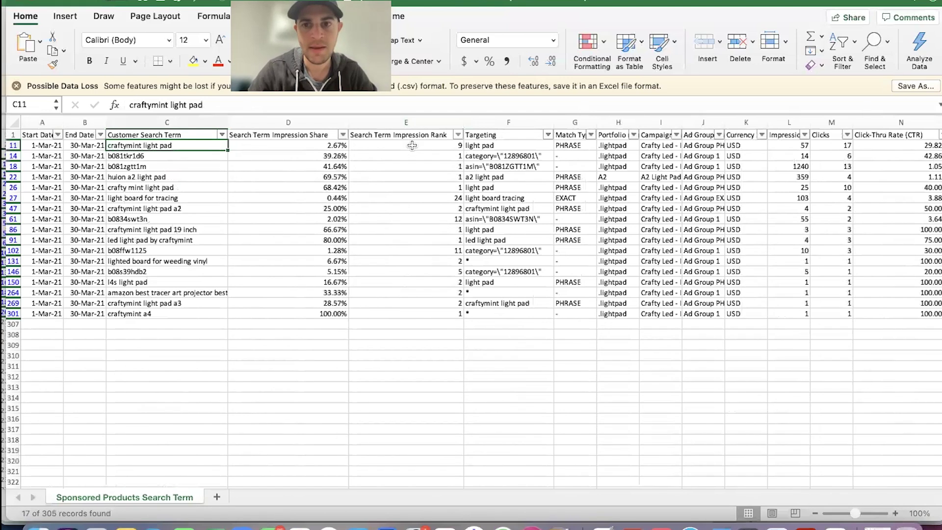
{"action": "scroll", "coordinate": [457, 194], "scroll_direction": "right", "scroll_amount": 2}
{"action": "scroll", "coordinate": [456, 195], "scroll_direction": "left", "scroll_amount": 2}
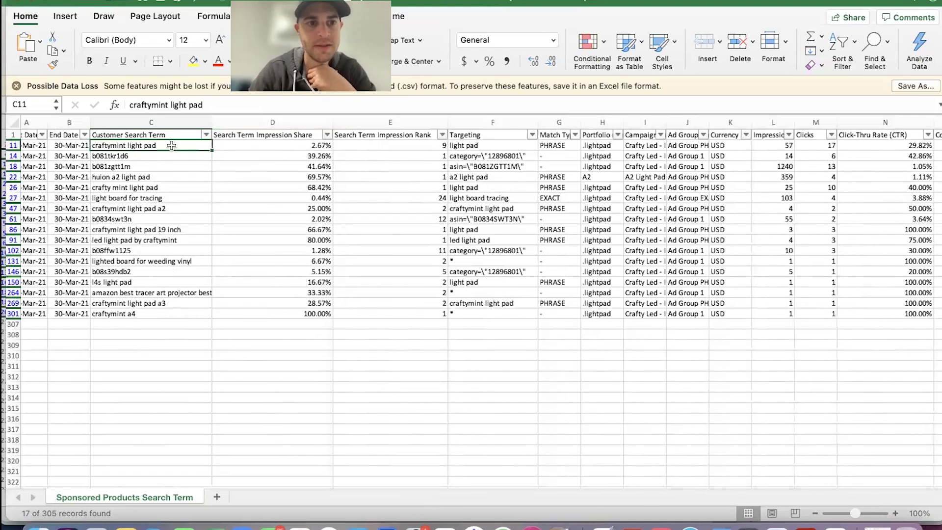
Check the Total Advertising Cost of Sales (ACoS) for the "light board for tracing" search term in row 27
{"action": "left_click", "coordinate": [376, 201]}
{"action": "left_click", "coordinate": [155, 198]}
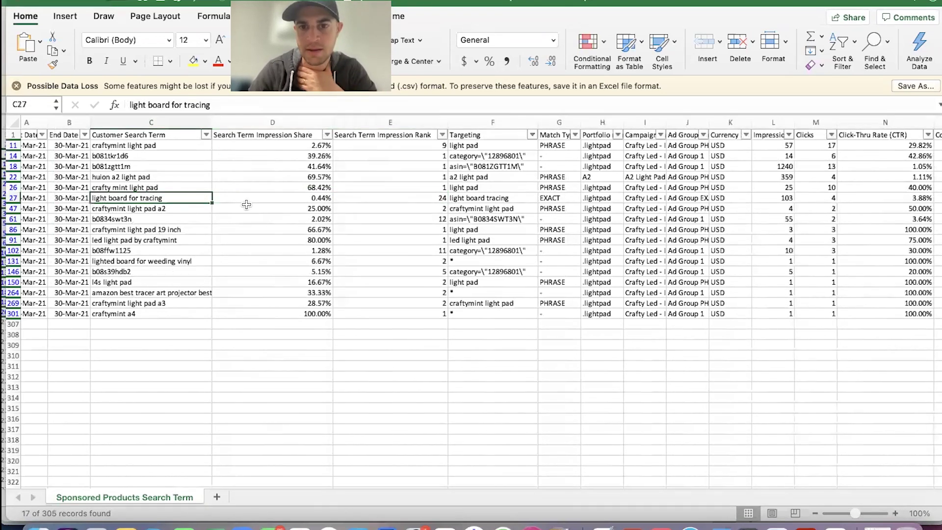
{"action": "scroll", "coordinate": [391, 198], "scroll_direction": "right", "scroll_amount": 8}
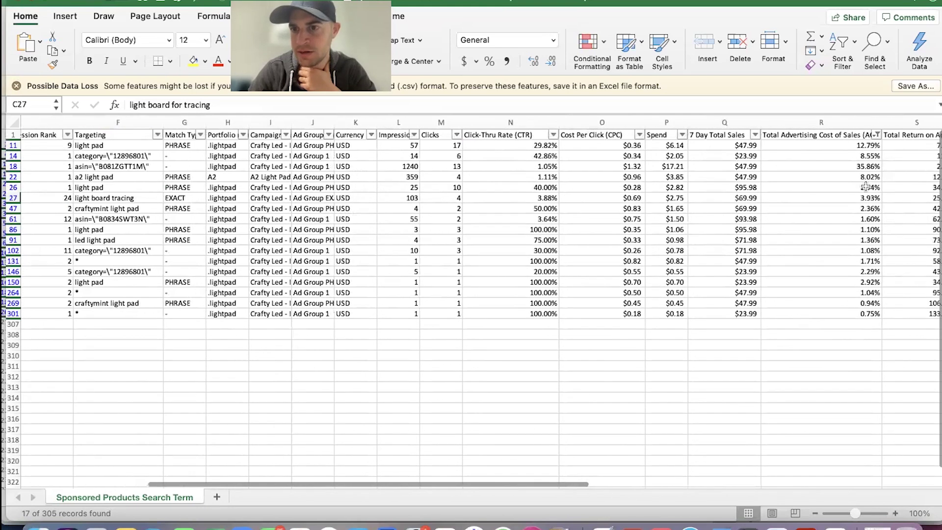
{"action": "left_click", "coordinate": [834, 198]}
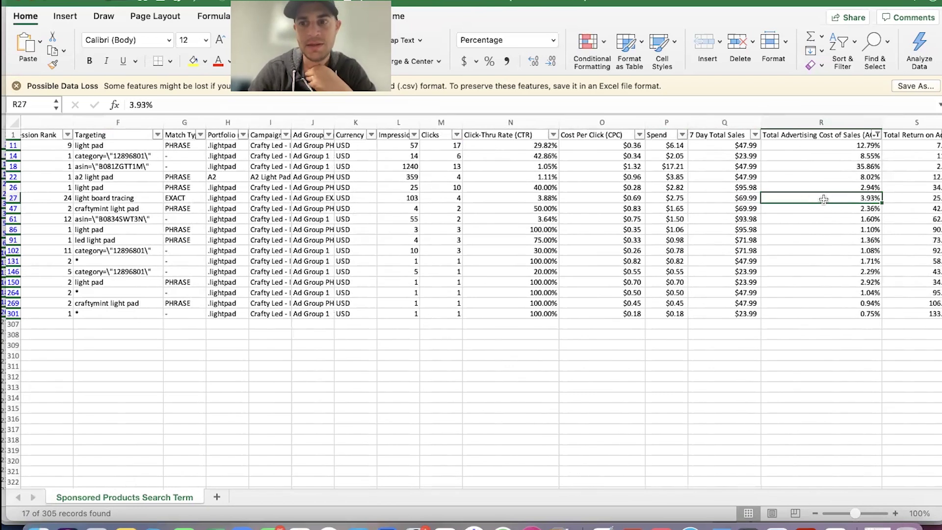
{"action": "scroll", "coordinate": [701, 228], "scroll_direction": "left", "scroll_amount": 10}
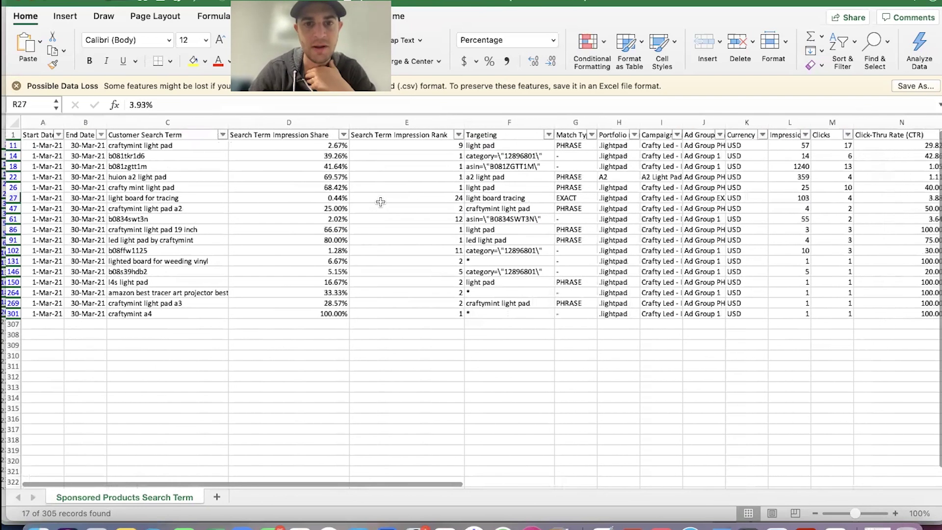
Check the impression rank and impression share of "light board for tracing", and select its whole row 27 to read across it
{"action": "left_click", "coordinate": [398, 198]}
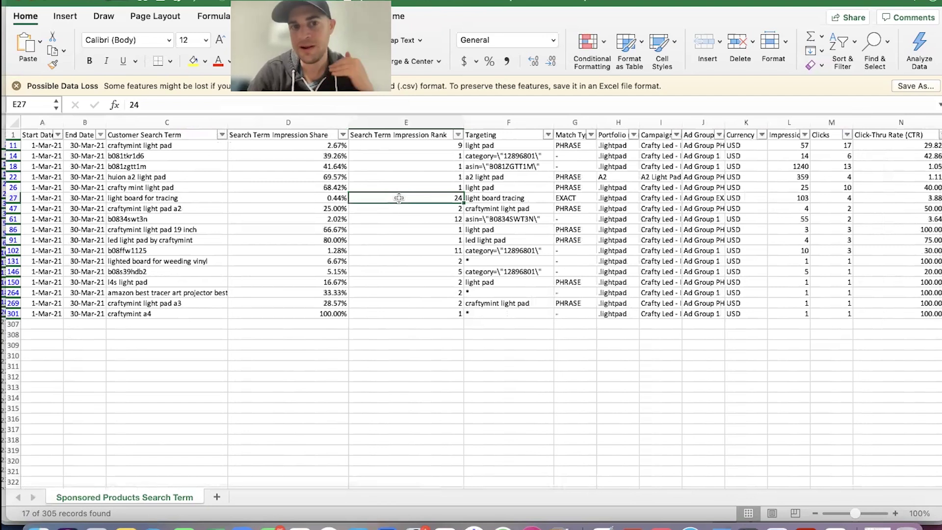
{"action": "left_click", "coordinate": [305, 199]}
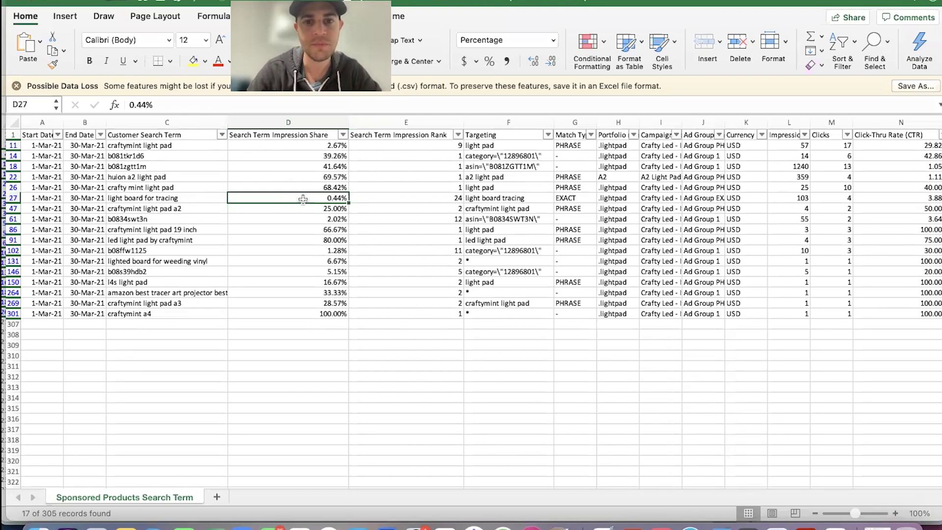
{"action": "left_click", "coordinate": [12, 197]}
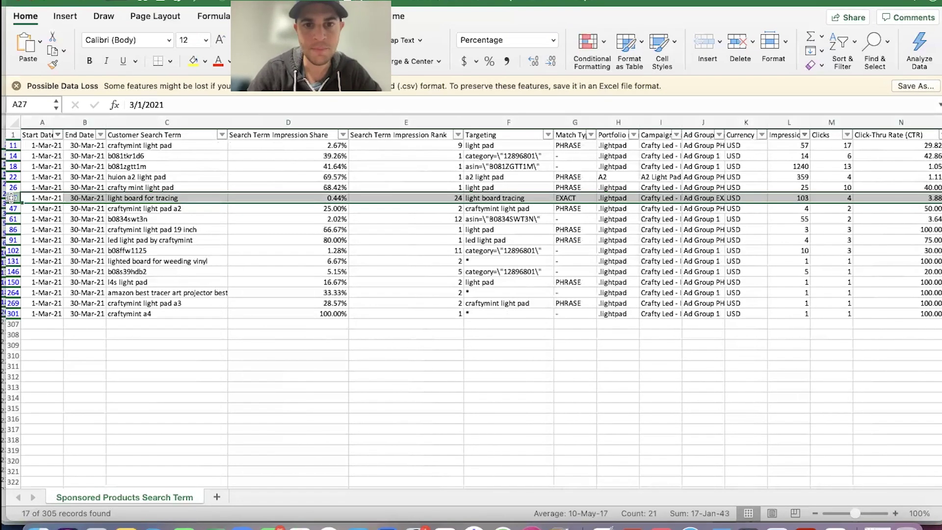
{"action": "scroll", "coordinate": [358, 244], "scroll_direction": "right", "scroll_amount": 1}
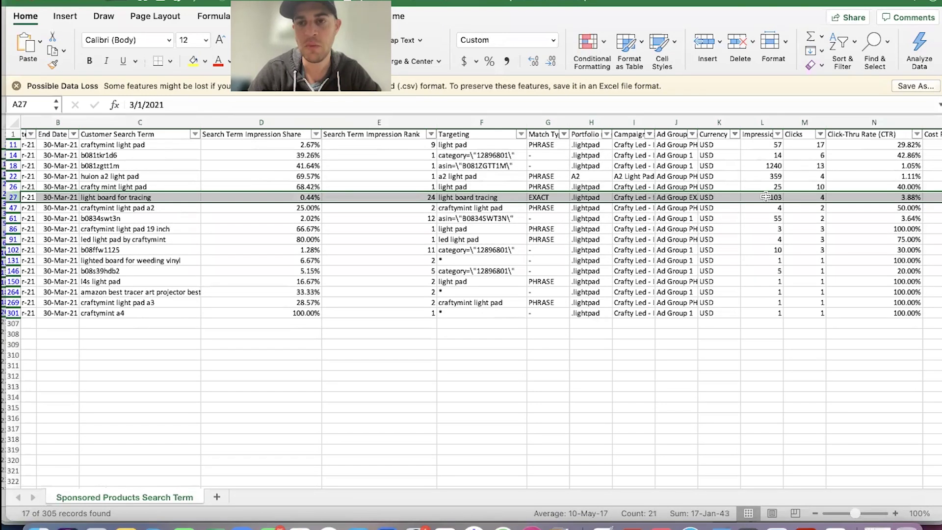
{"action": "scroll", "coordinate": [777, 240], "scroll_direction": "left", "scroll_amount": 1}
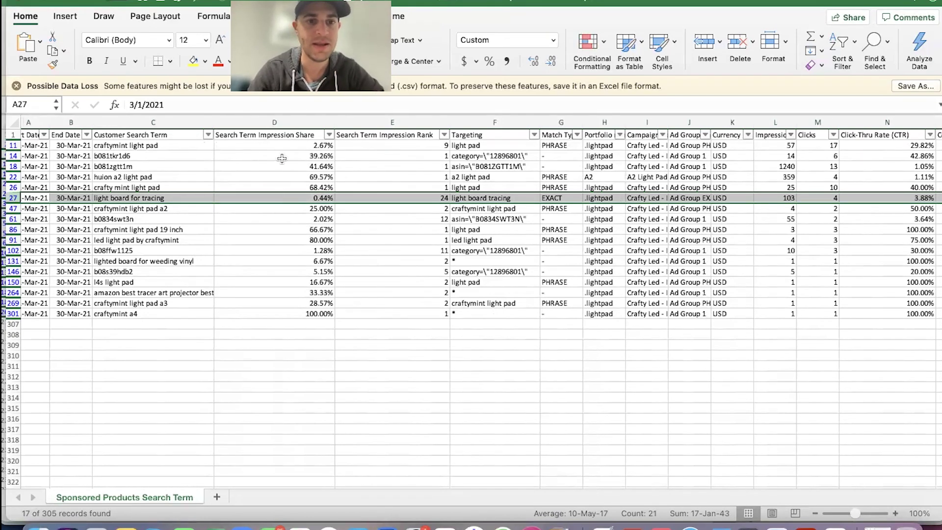
Clear the filter on the Total Advertising Cost of Sales (ACoS) column
{"action": "scroll", "coordinate": [463, 302], "scroll_direction": "right", "scroll_amount": 10}
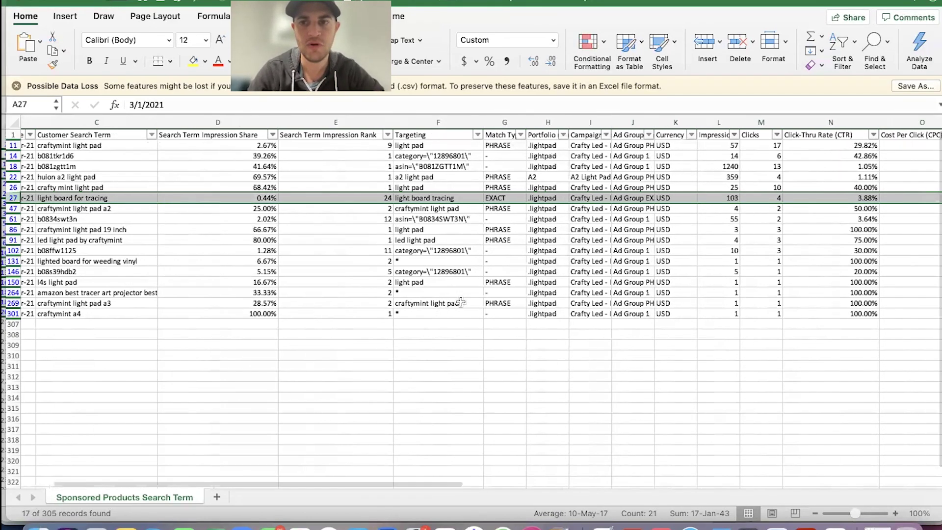
{"action": "left_click", "coordinate": [725, 136]}
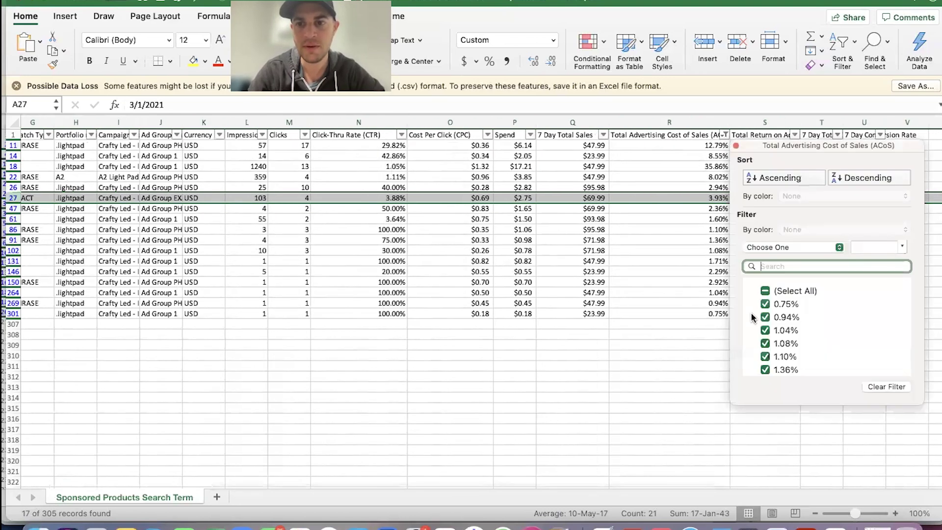
{"action": "left_click", "coordinate": [883, 386]}
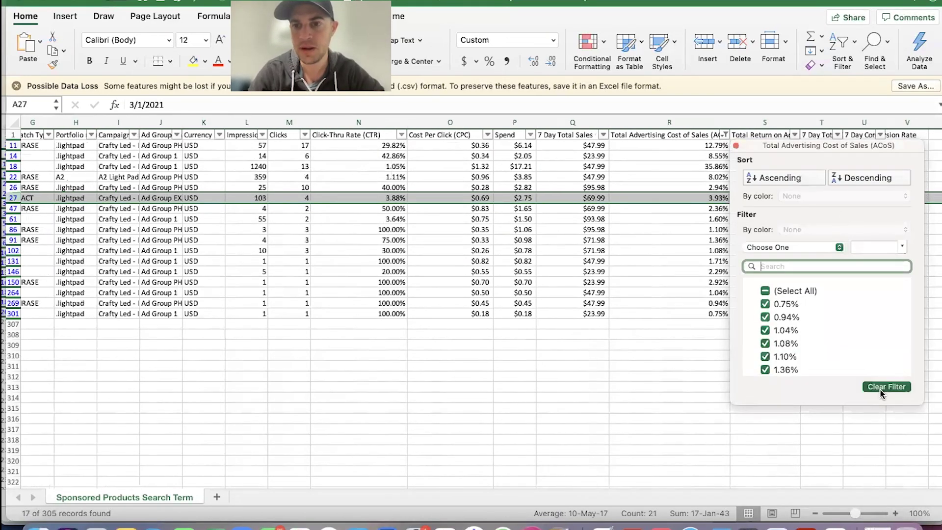
{"action": "left_click", "coordinate": [735, 146]}
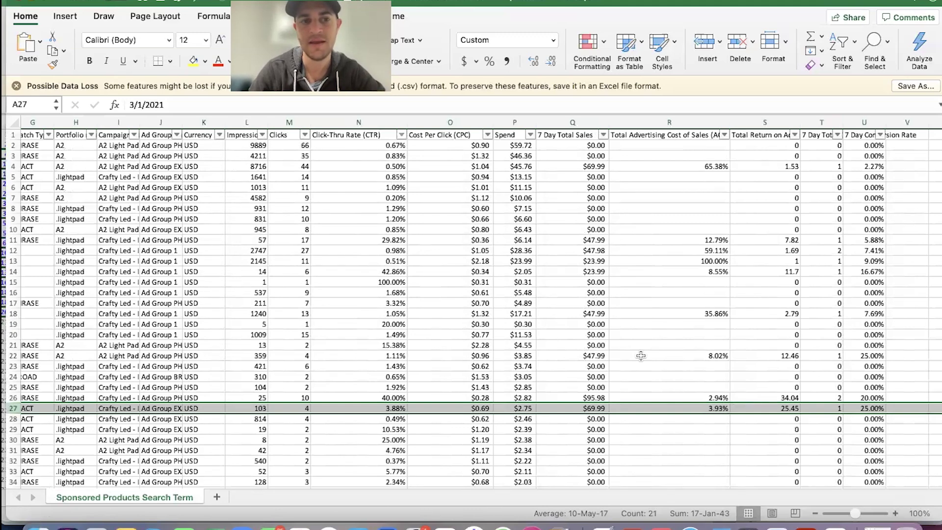
Look through the full unfiltered list of customer search terms with their impression share, impression rank and targeting
{"action": "scroll", "coordinate": [640, 356], "scroll_direction": "left", "scroll_amount": 15}
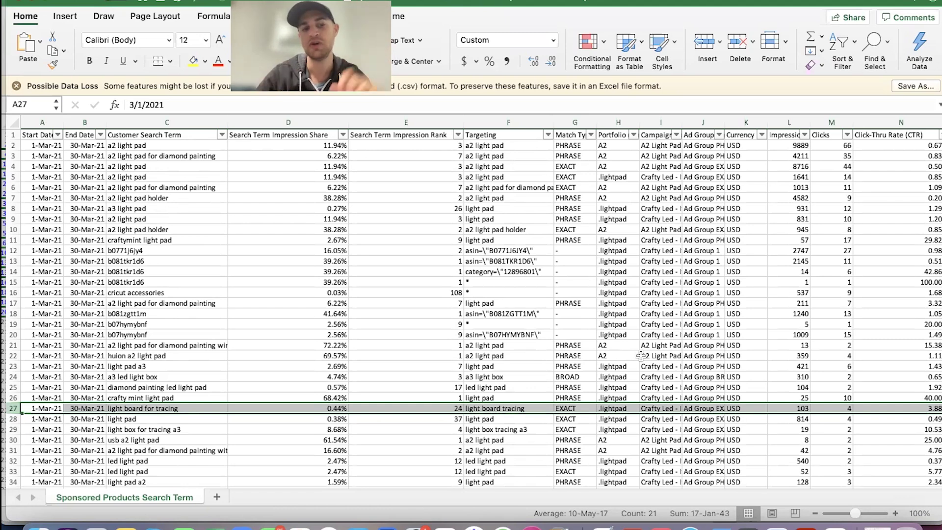
{"action": "scroll", "coordinate": [360, 308], "scroll_direction": "down", "scroll_amount": 10}
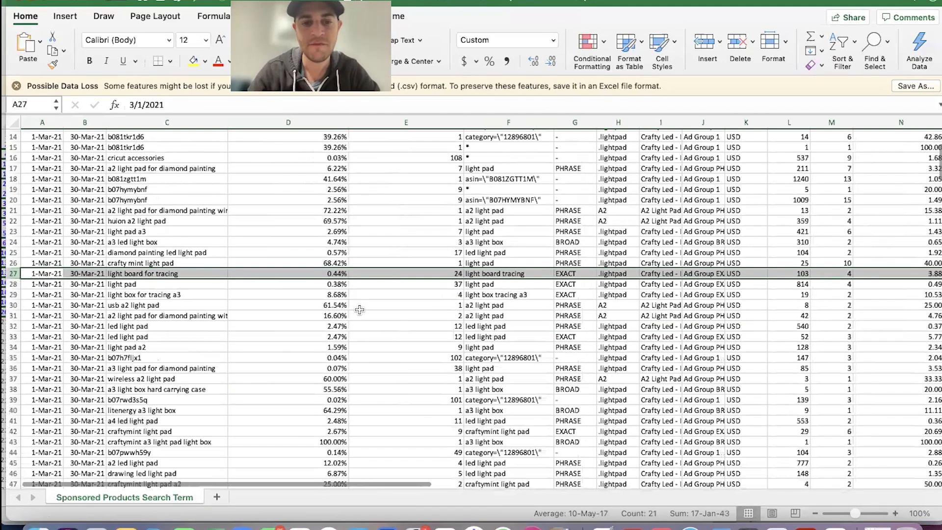
{"action": "scroll", "coordinate": [359, 308], "scroll_direction": "up", "scroll_amount": 15}
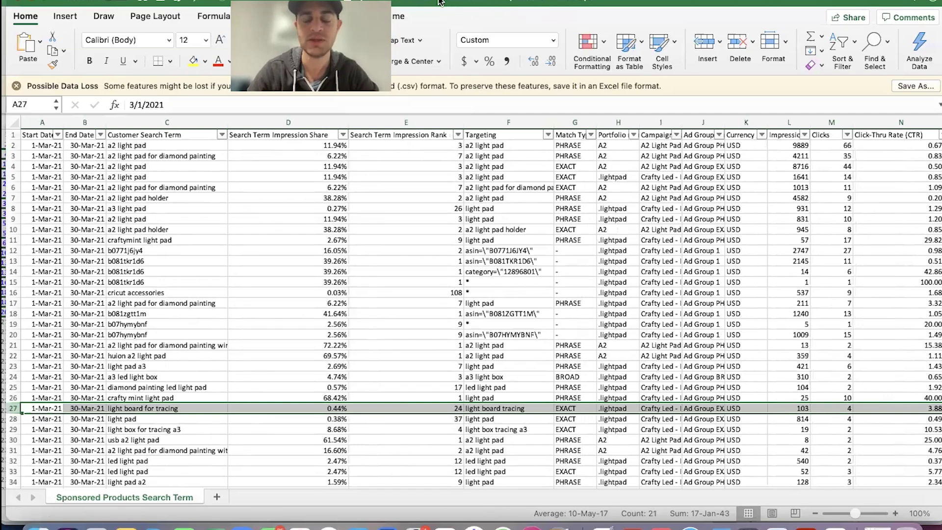
{"action": "scroll", "coordinate": [416, 312], "scroll_direction": "down", "scroll_amount": 15}
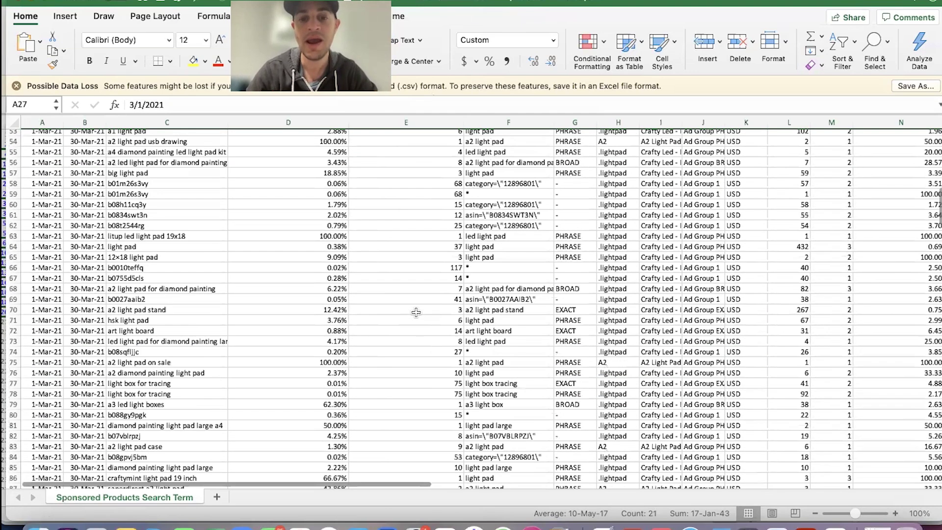
{"action": "scroll", "coordinate": [415, 312], "scroll_direction": "up", "scroll_amount": 15}
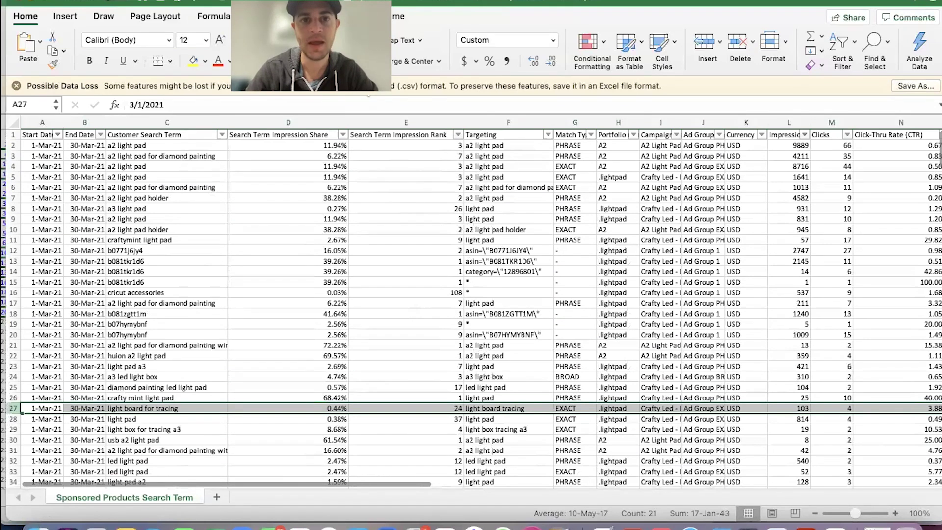